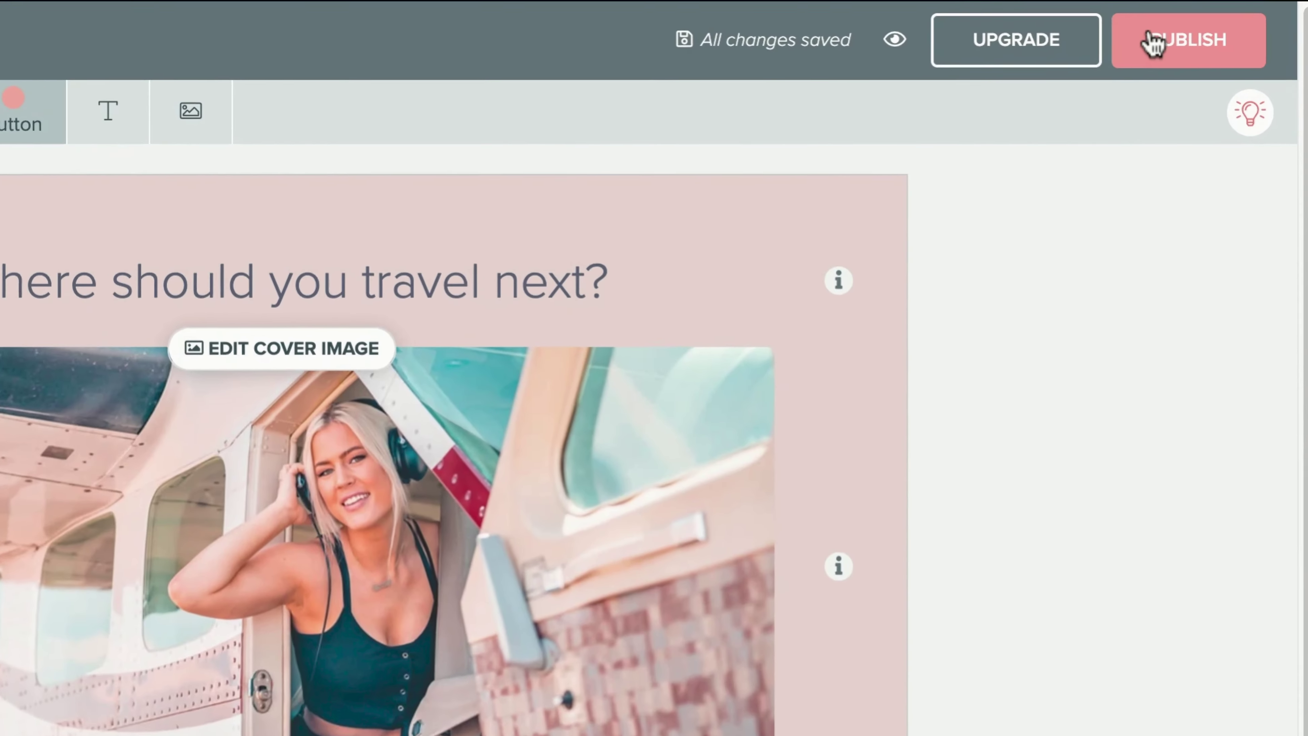
Step: Close the free-trial pricing offer shown on Publish and tick the demo form's email-consent box
{"action": "left_click", "coordinate": [1218, 78]}
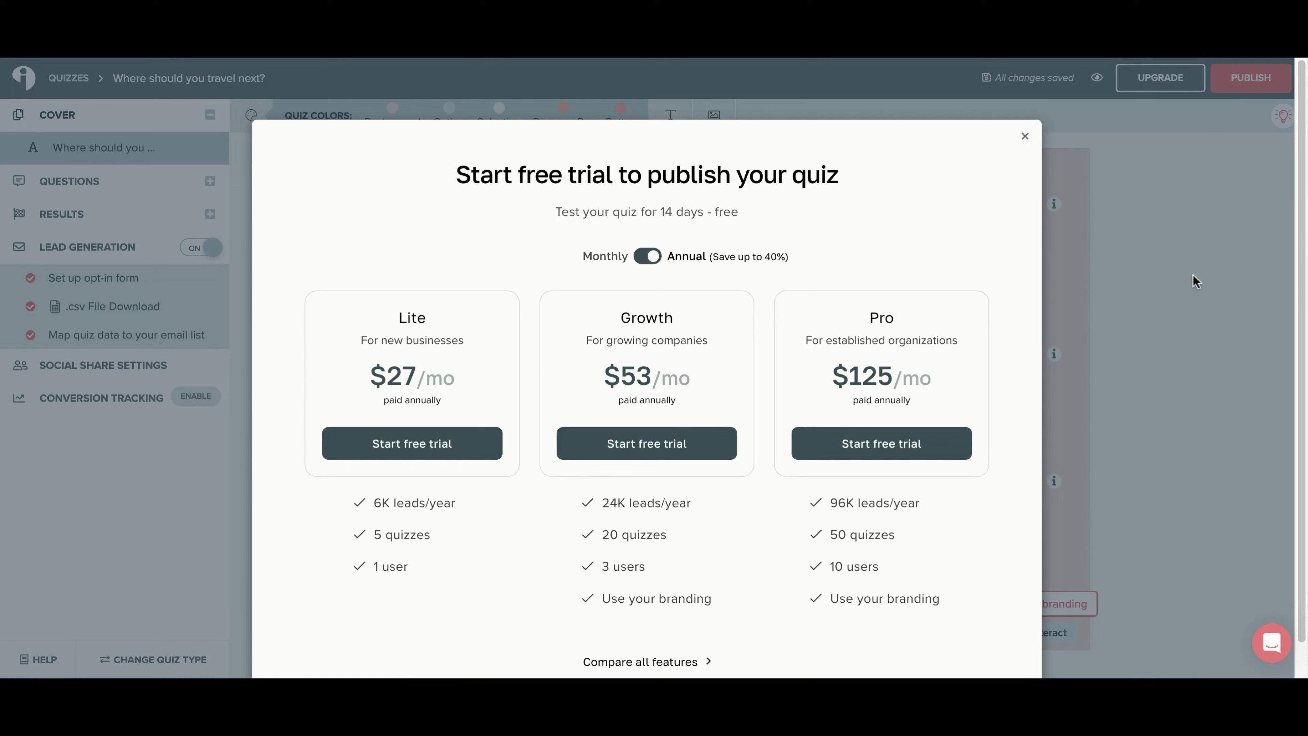
{"action": "left_click", "coordinate": [1167, 317]}
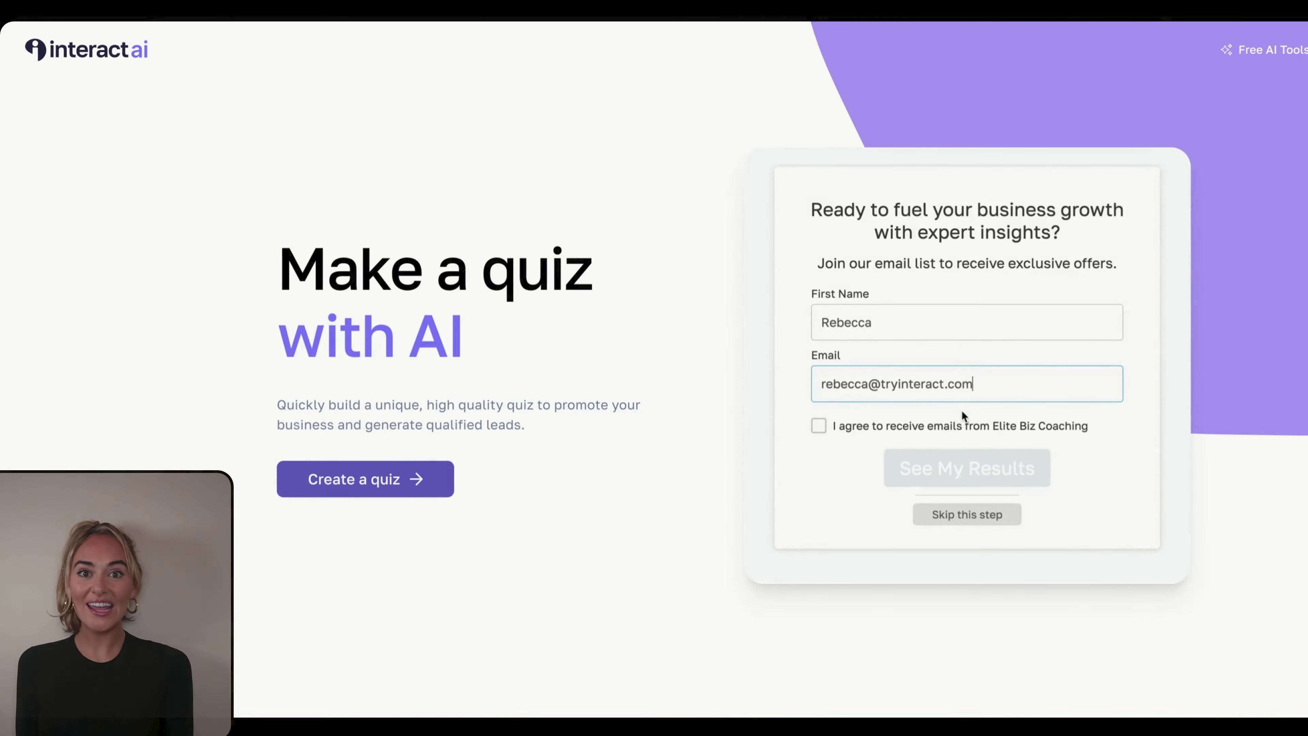
{"action": "left_click", "coordinate": [848, 432]}
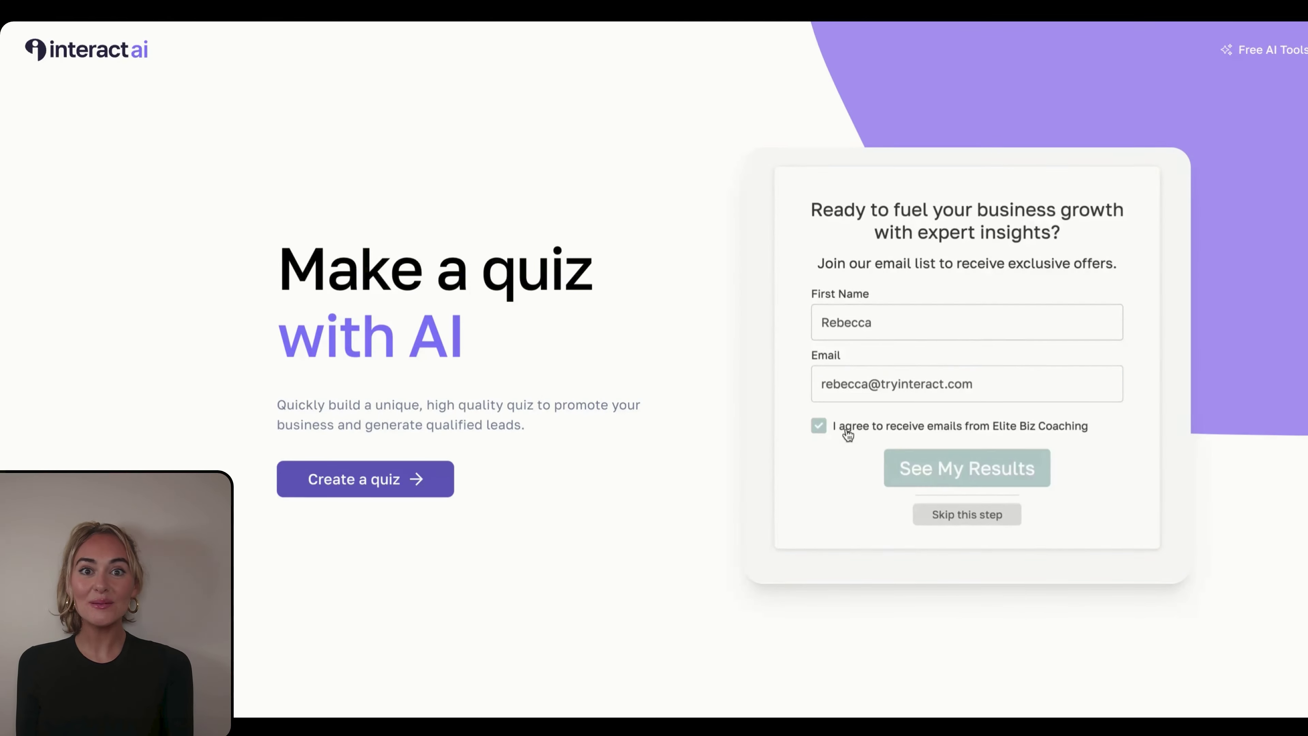
Step: Submit the demo opt-in form to see results, then start making a quiz with AI
{"action": "left_click", "coordinate": [970, 477]}
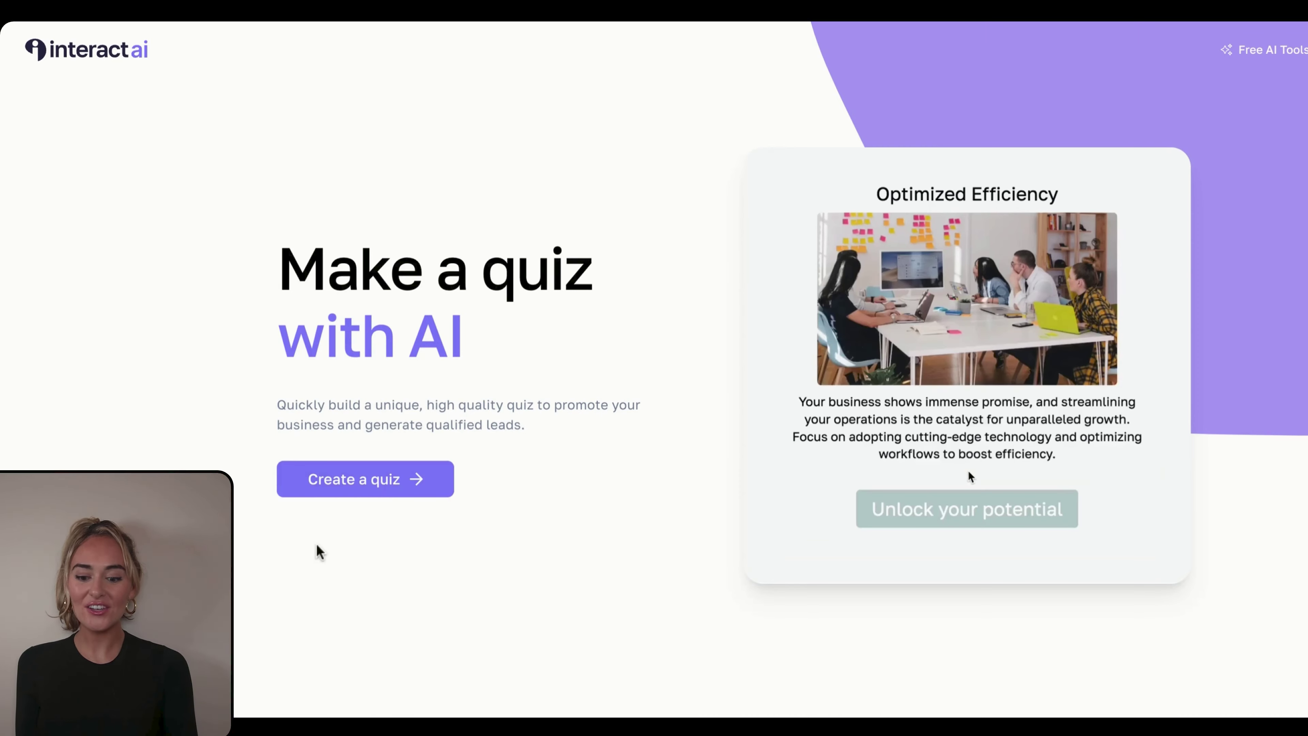
{"action": "left_click", "coordinate": [328, 490]}
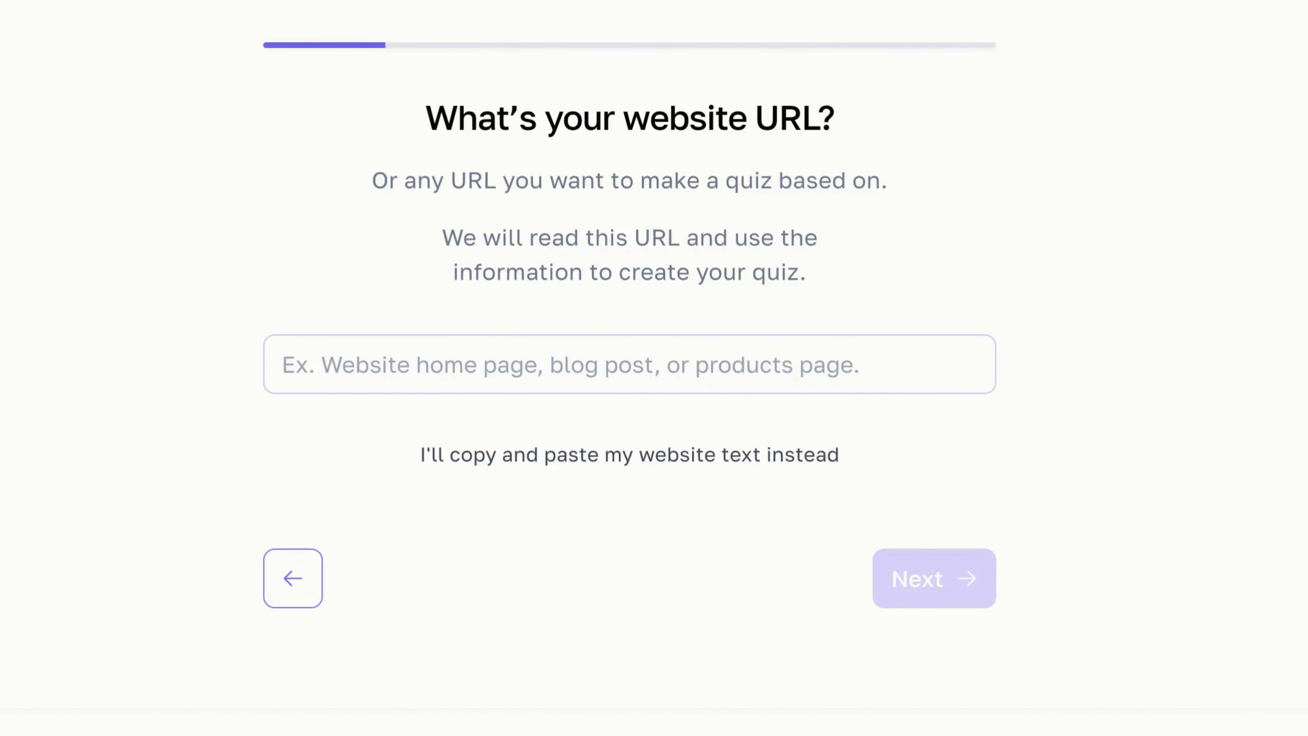
Step: Enter the WebMD skin-type URL, the skin care business description and the common customer problem
{"action": "type", "text": "https://www.webmd.com/beauty/whats-your-skin-type"}
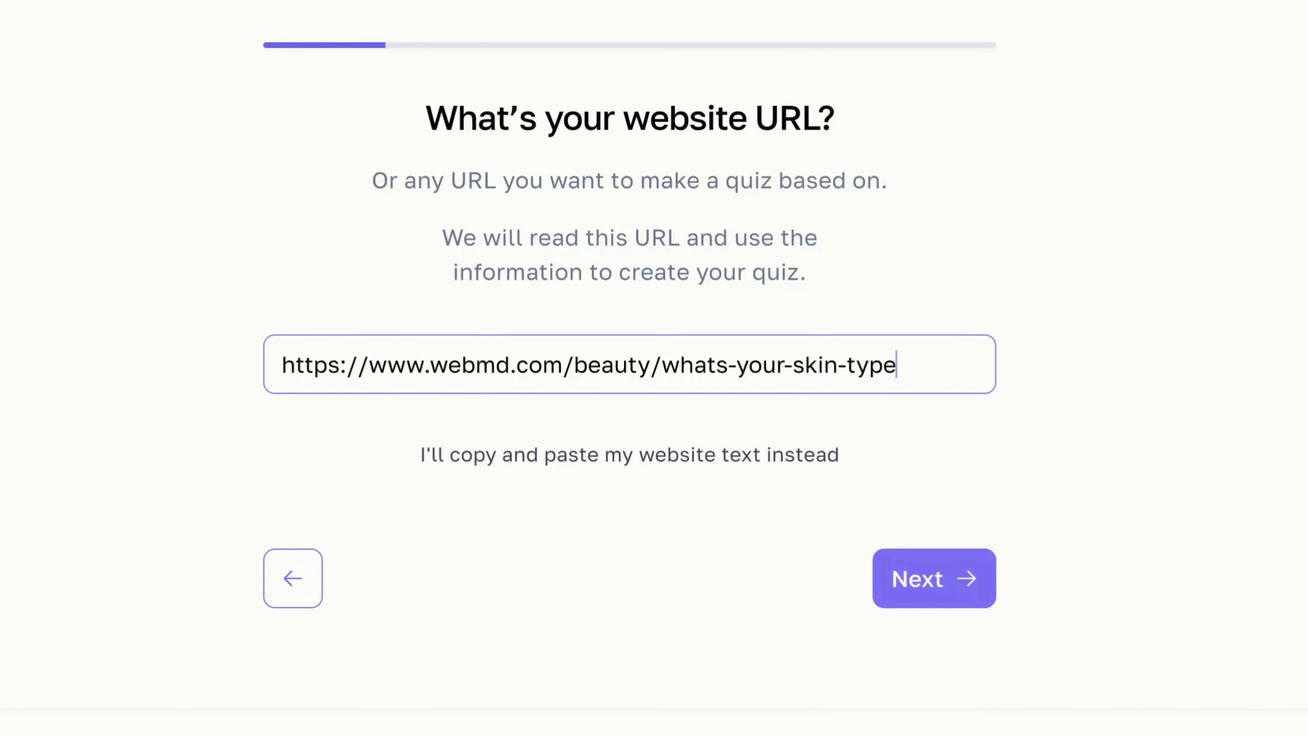
{"action": "left_click", "coordinate": [931, 585]}
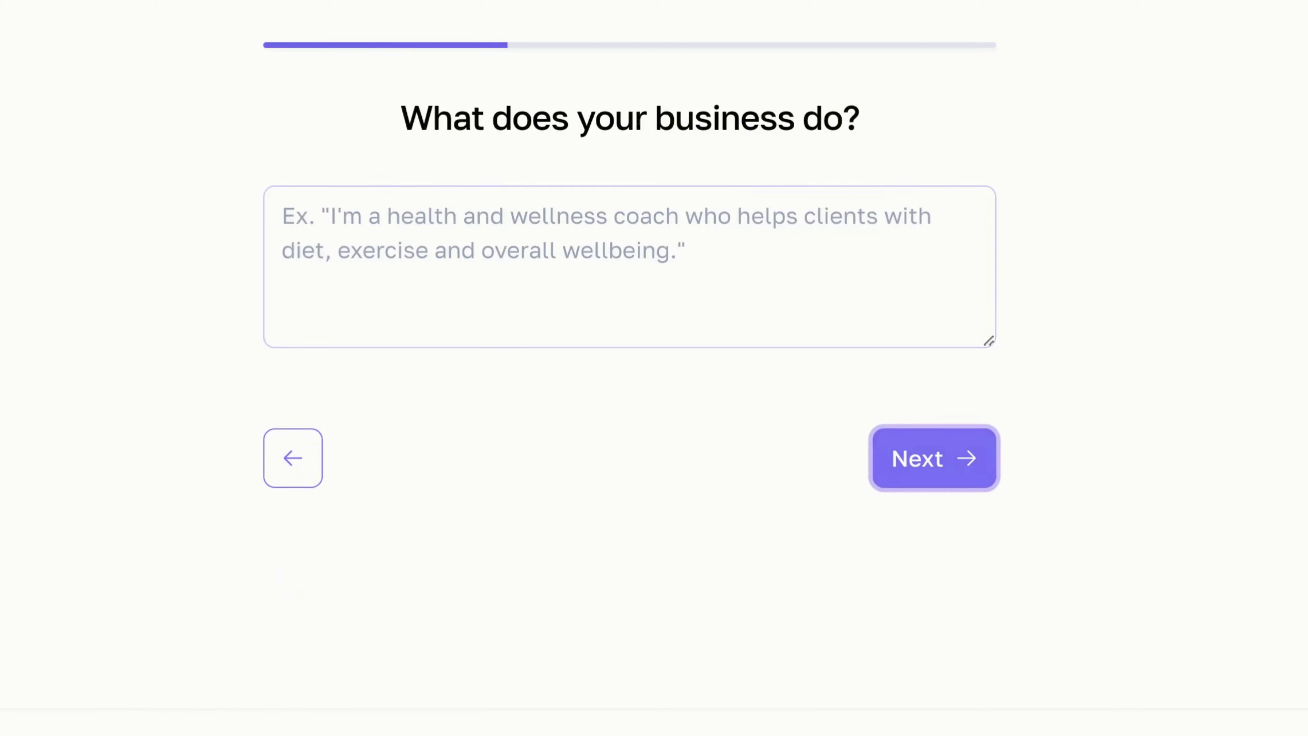
{"action": "type", "text": "I sell skin care products. The products sold are based on my customer's skin type."}
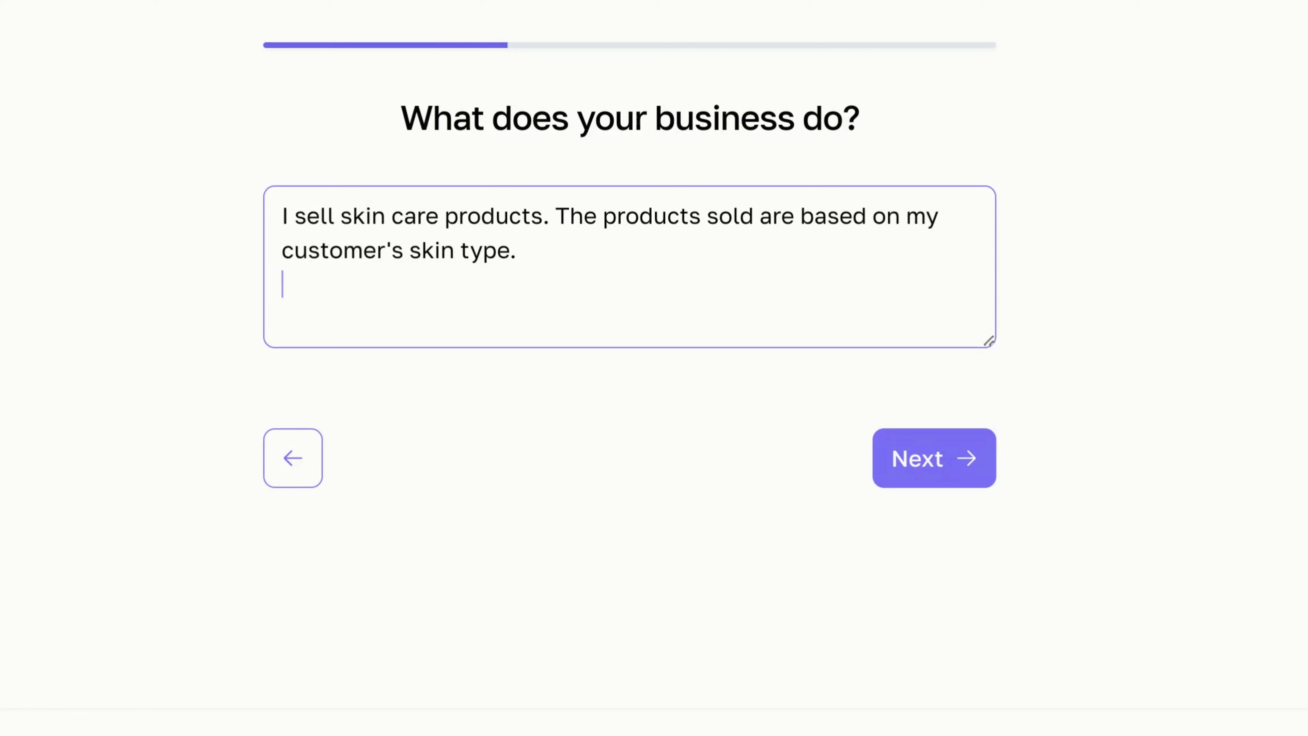
{"action": "key", "text": "Tab"}
{"action": "key", "text": "Tab"}
{"action": "key", "text": "Return"}
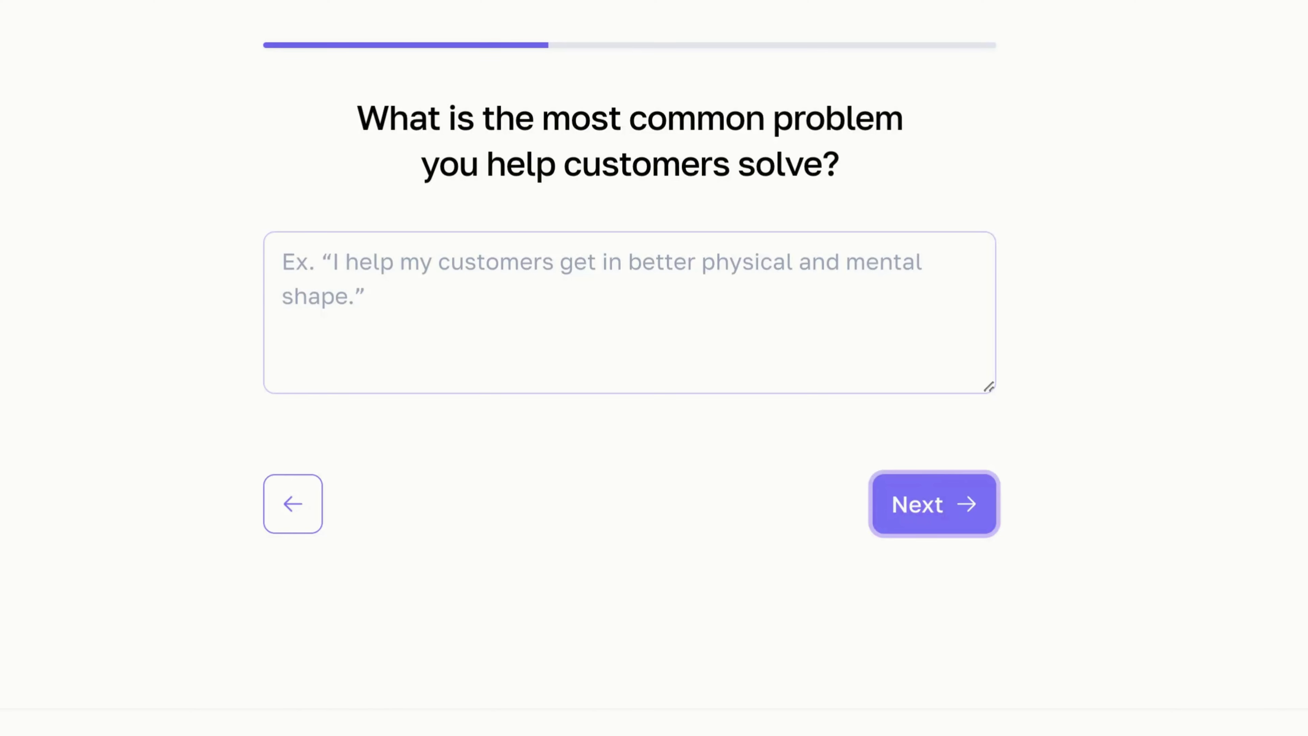
{"action": "left_click", "coordinate": [282, 330]}
{"action": "type", "text": "I help customers with skin issues. These range from acne-prone, oily skin, dry skin, and maturing skin."}
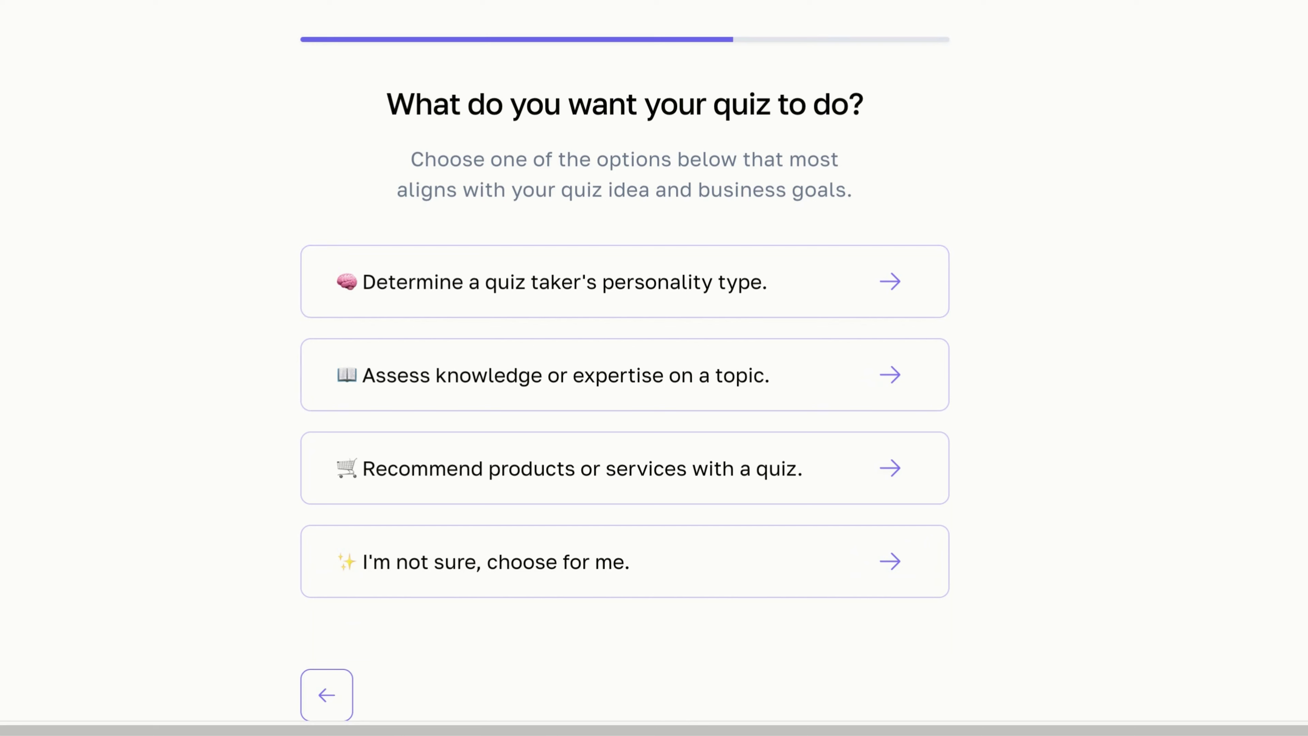
Step: Make the quiz recommend products with 6 AI-generated questions and paste the skincare topic focus
{"action": "left_click", "coordinate": [826, 473]}
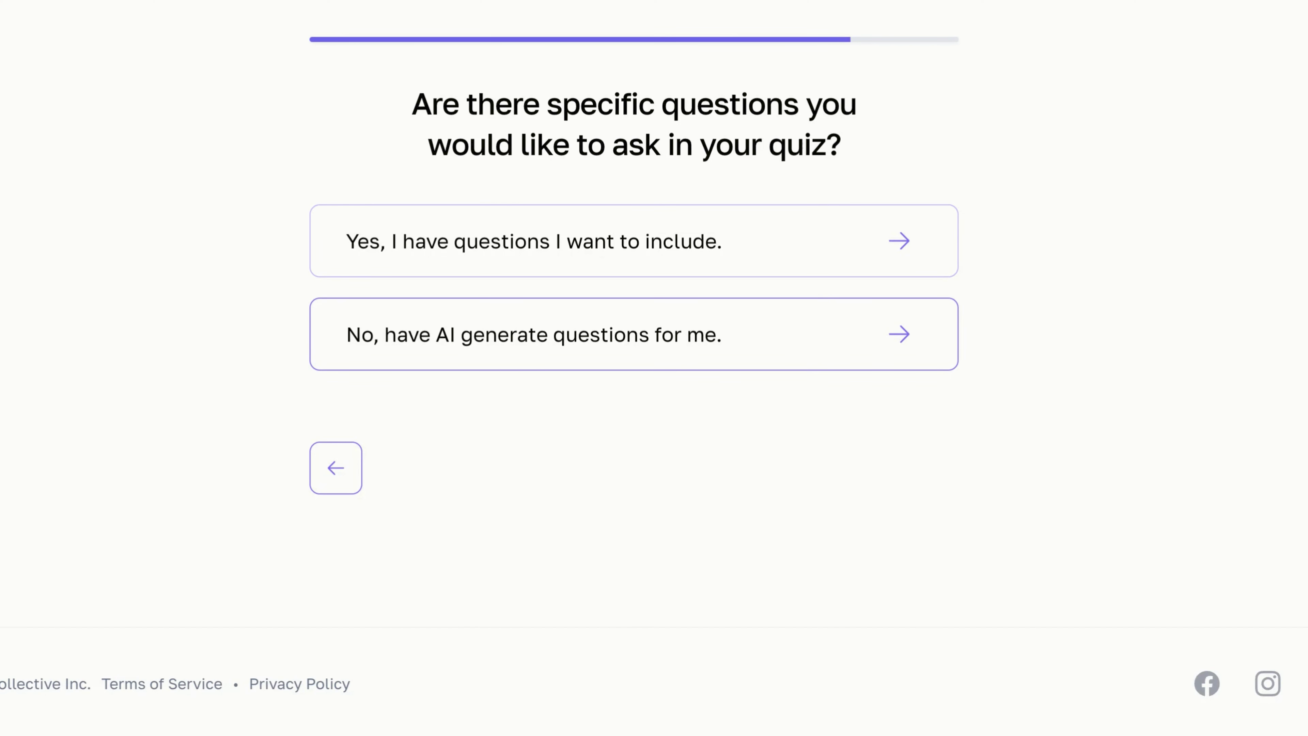
{"action": "left_click", "coordinate": [634, 334]}
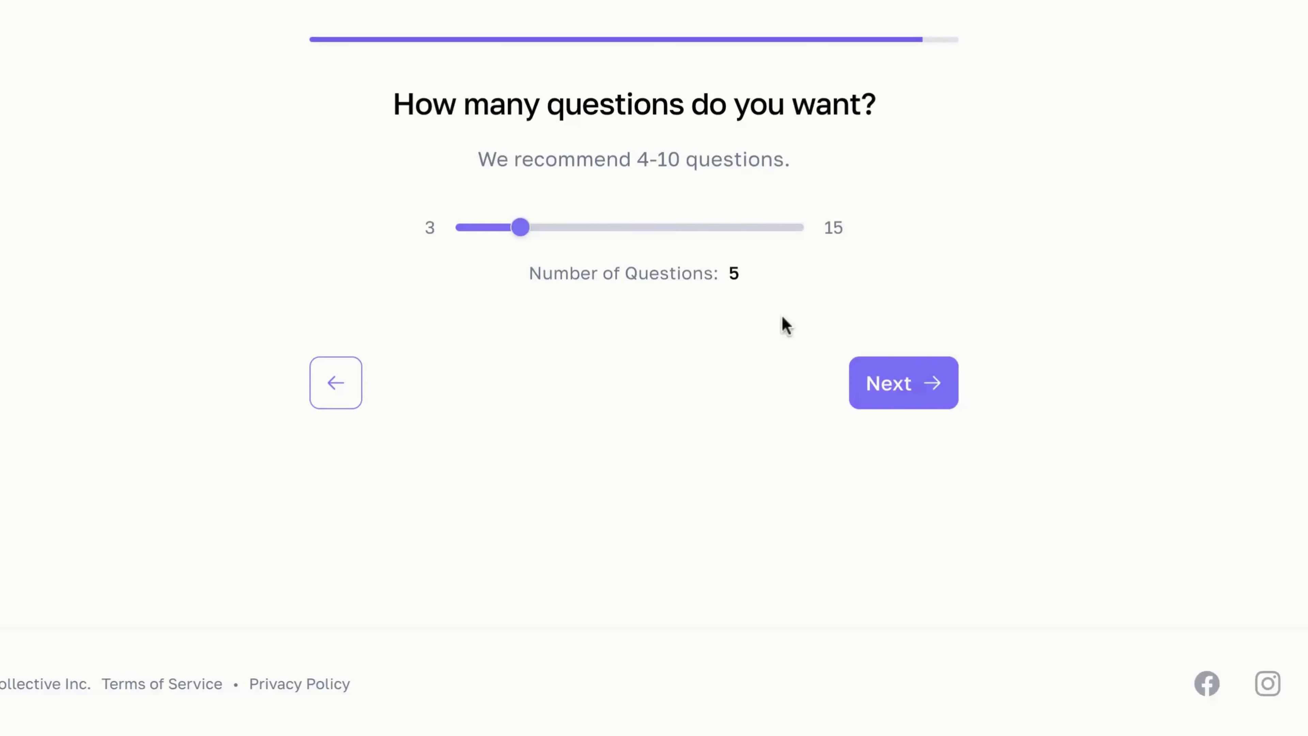
{"action": "left_click", "coordinate": [548, 227]}
{"action": "left_click", "coordinate": [901, 386]}
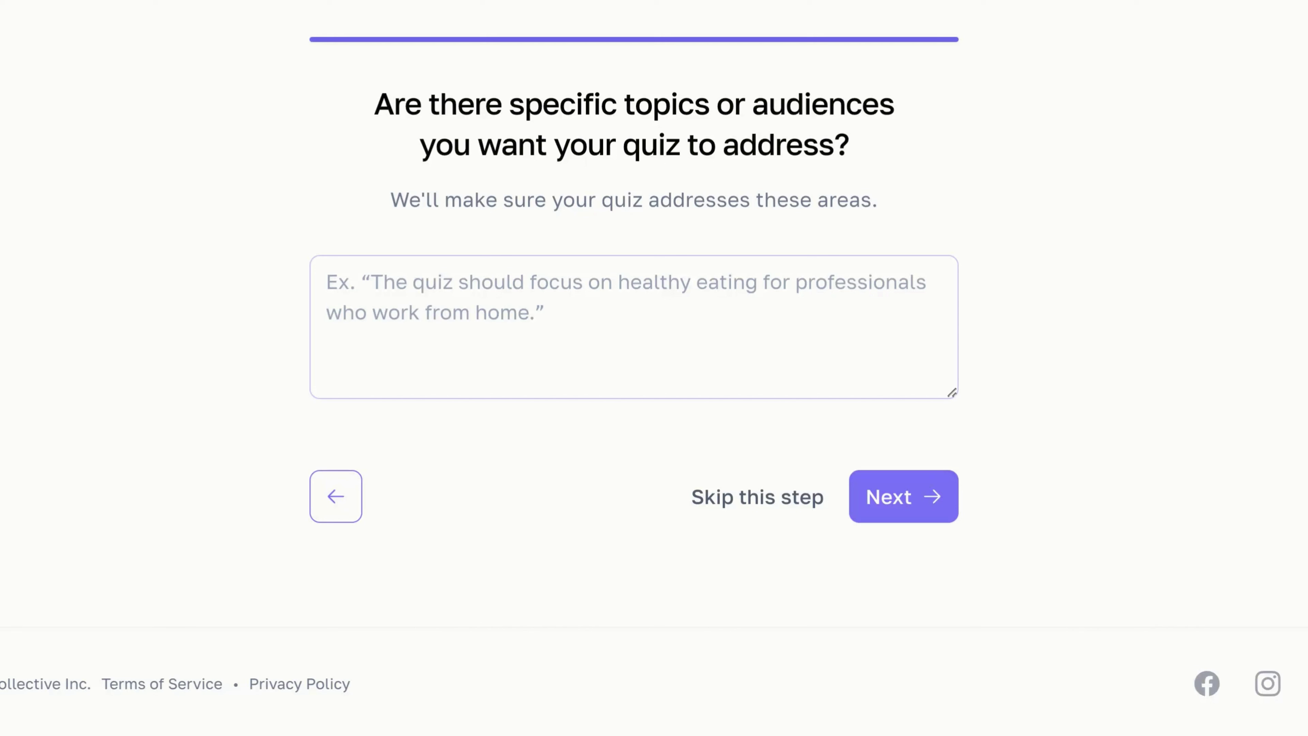
{"action": "type", "text": "The quiz should focus on selling the proper skincare routine and products for customers based on their skin type. The quiz will be used to help the customer select the right skin care products to better their skin."}
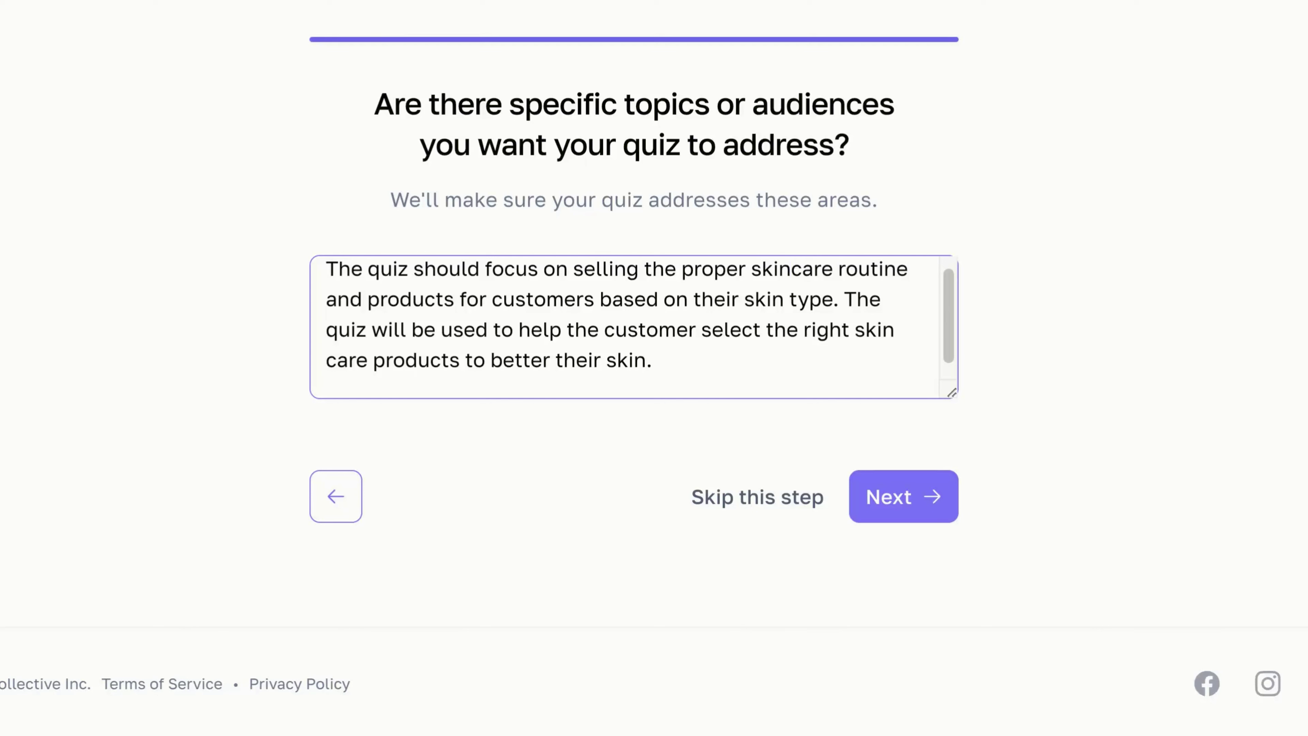
{"action": "key", "text": "Return"}
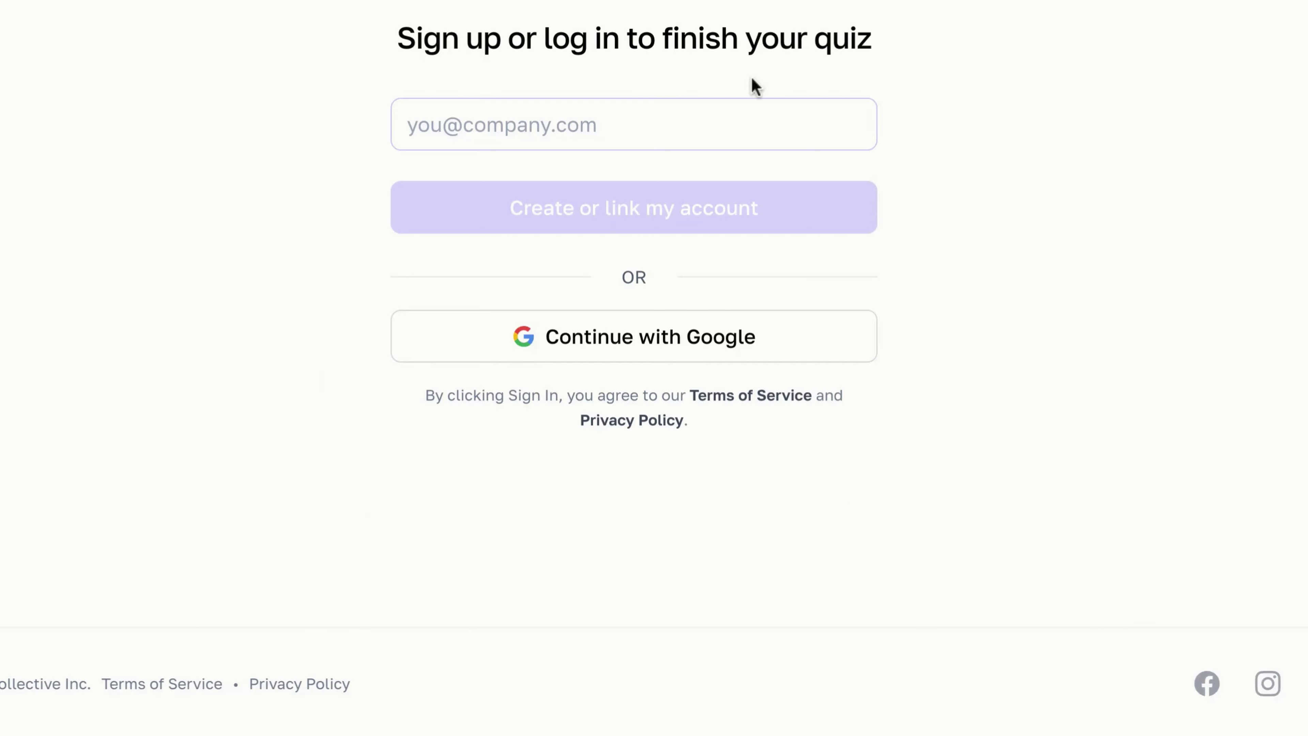
Step: Sign in with Google to build the skincare quiz, then open it for editing
{"action": "left_click", "coordinate": [662, 127]}
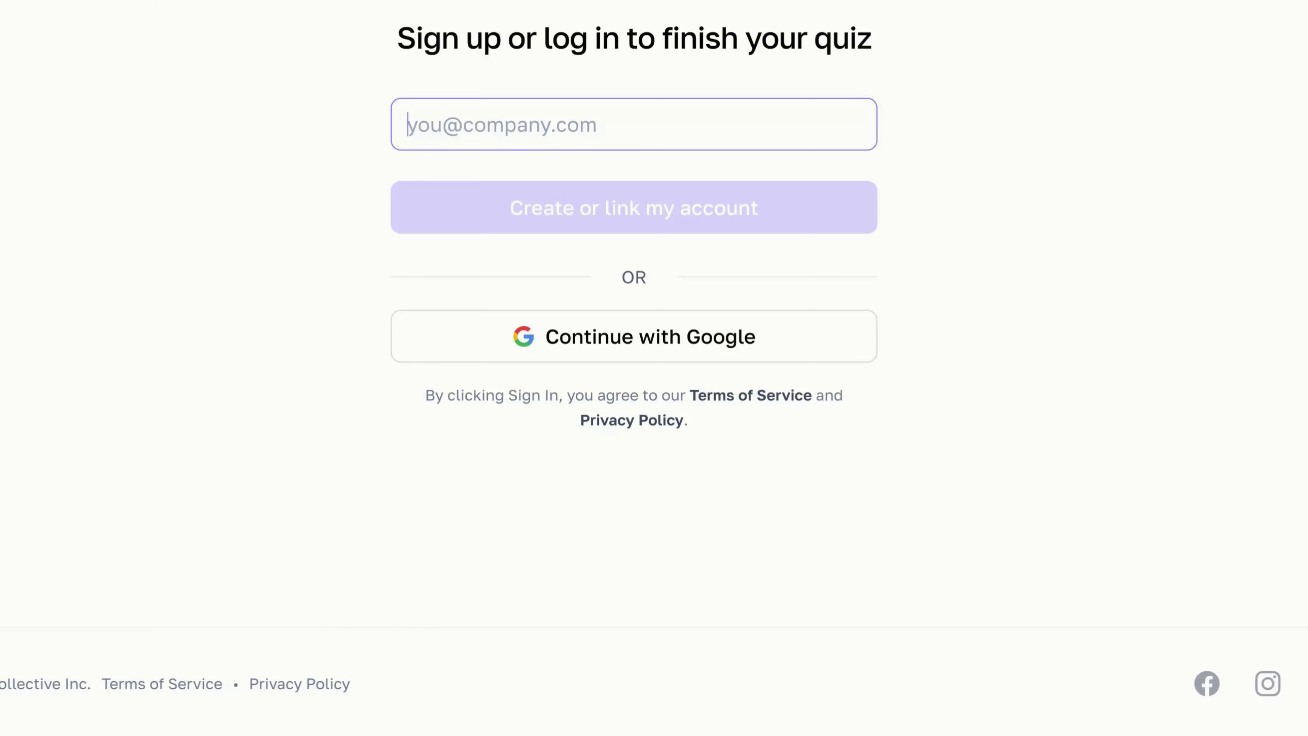
{"action": "left_click", "coordinate": [651, 343]}
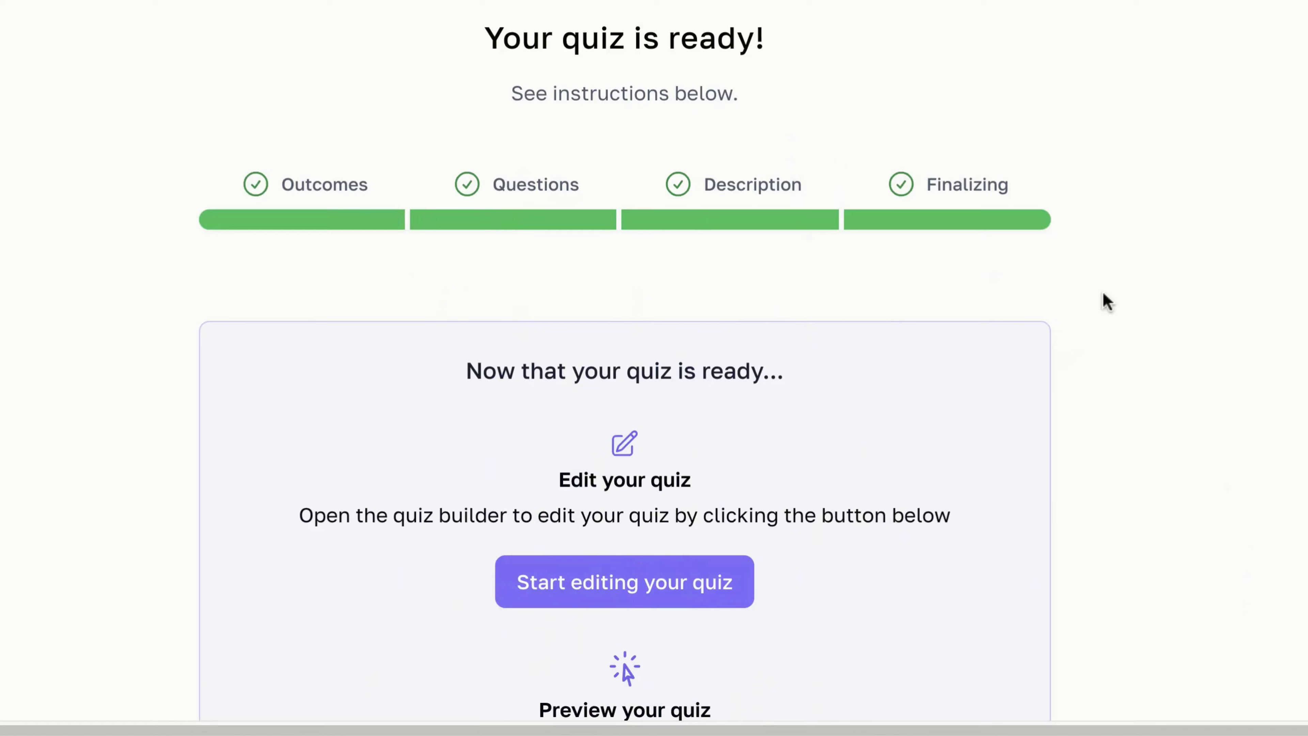
{"action": "scroll", "coordinate": [1107, 302], "scroll_direction": "down", "scroll_amount": 3}
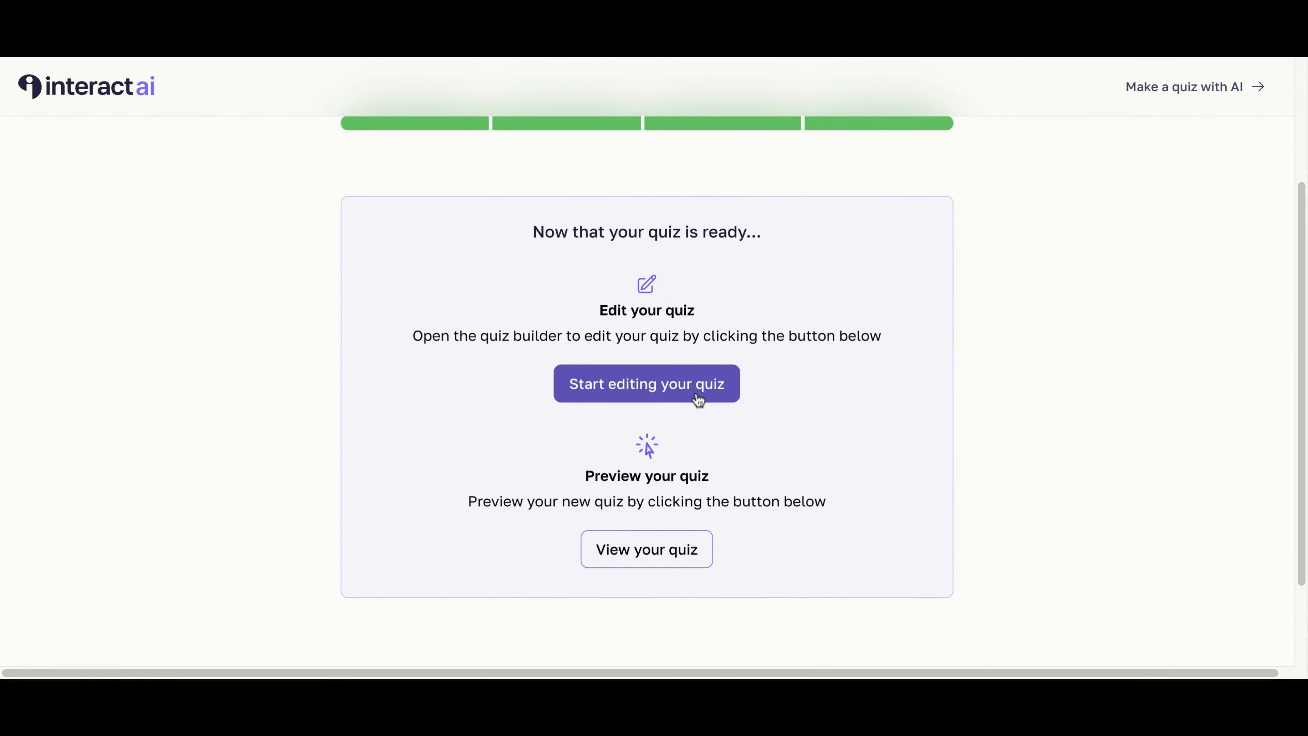
{"action": "left_click", "coordinate": [698, 400]}
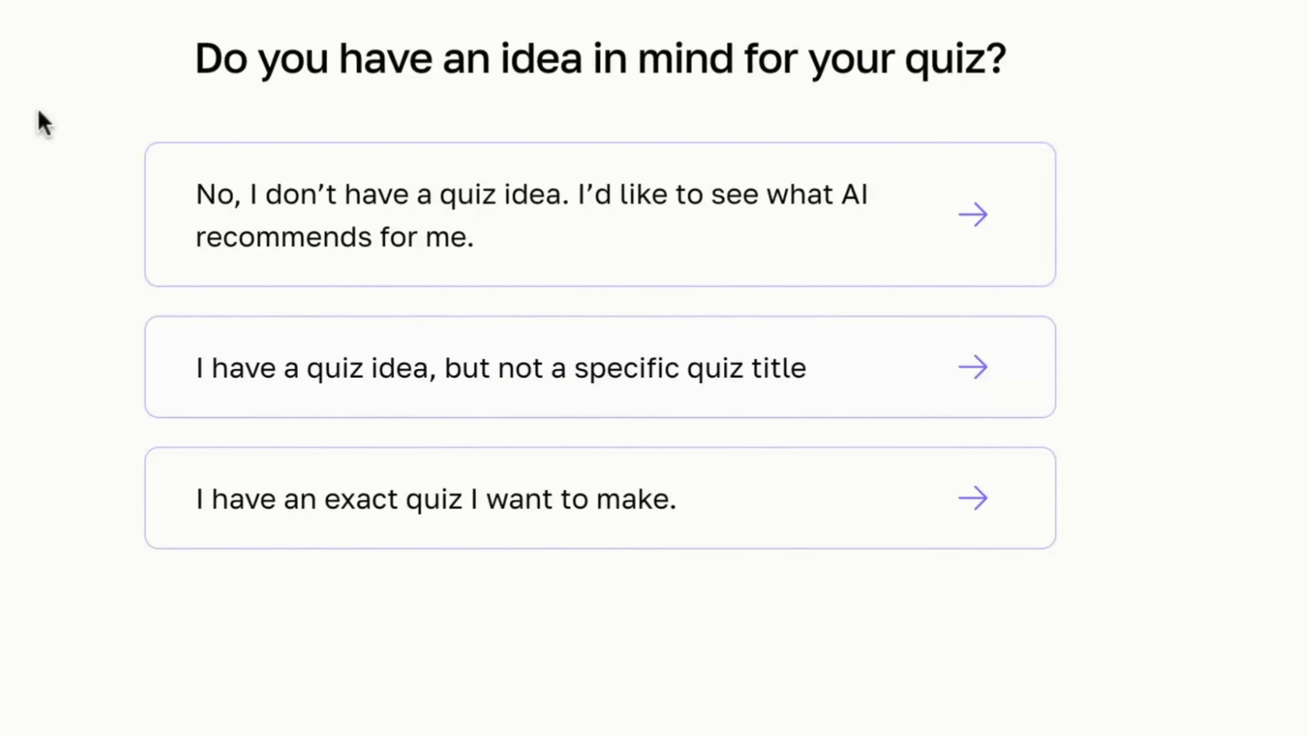
Step: Choose having a quiz idea and paste the wedding celebration quiz idea
{"action": "left_click", "coordinate": [295, 380]}
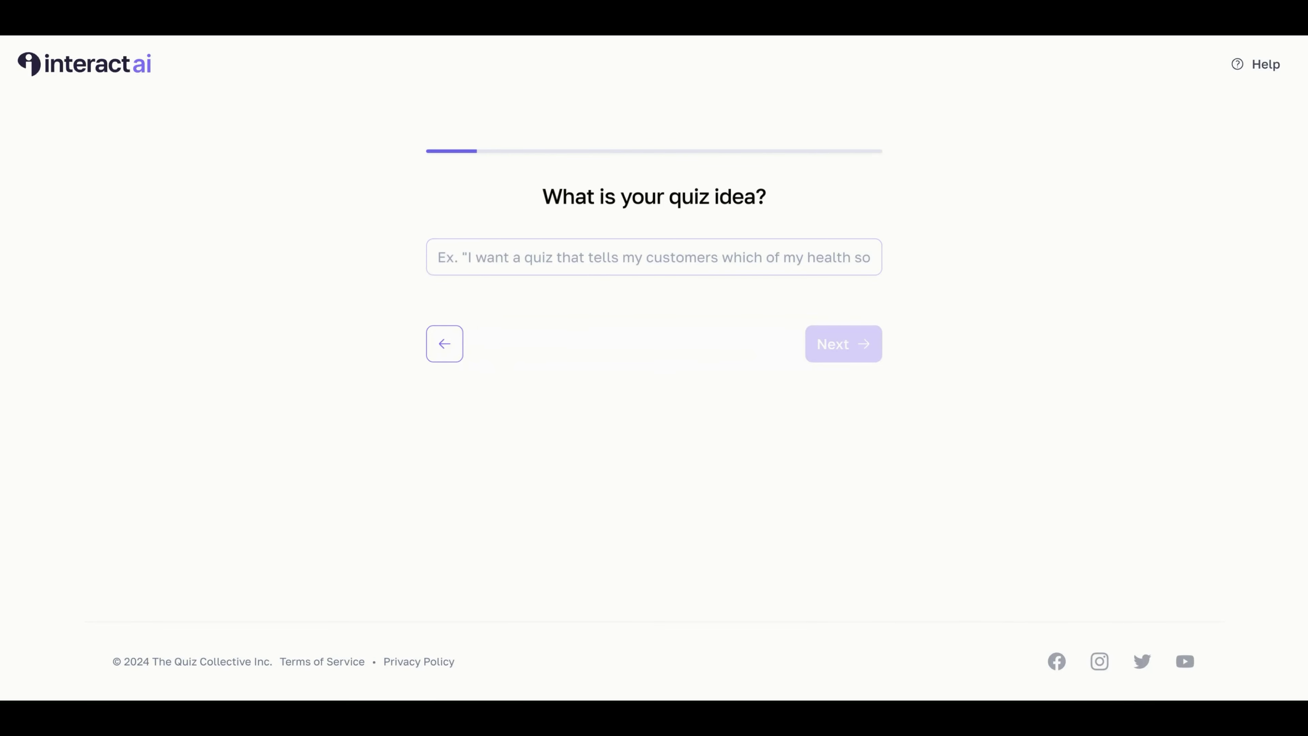
{"action": "key", "text": "ctrl+v"}
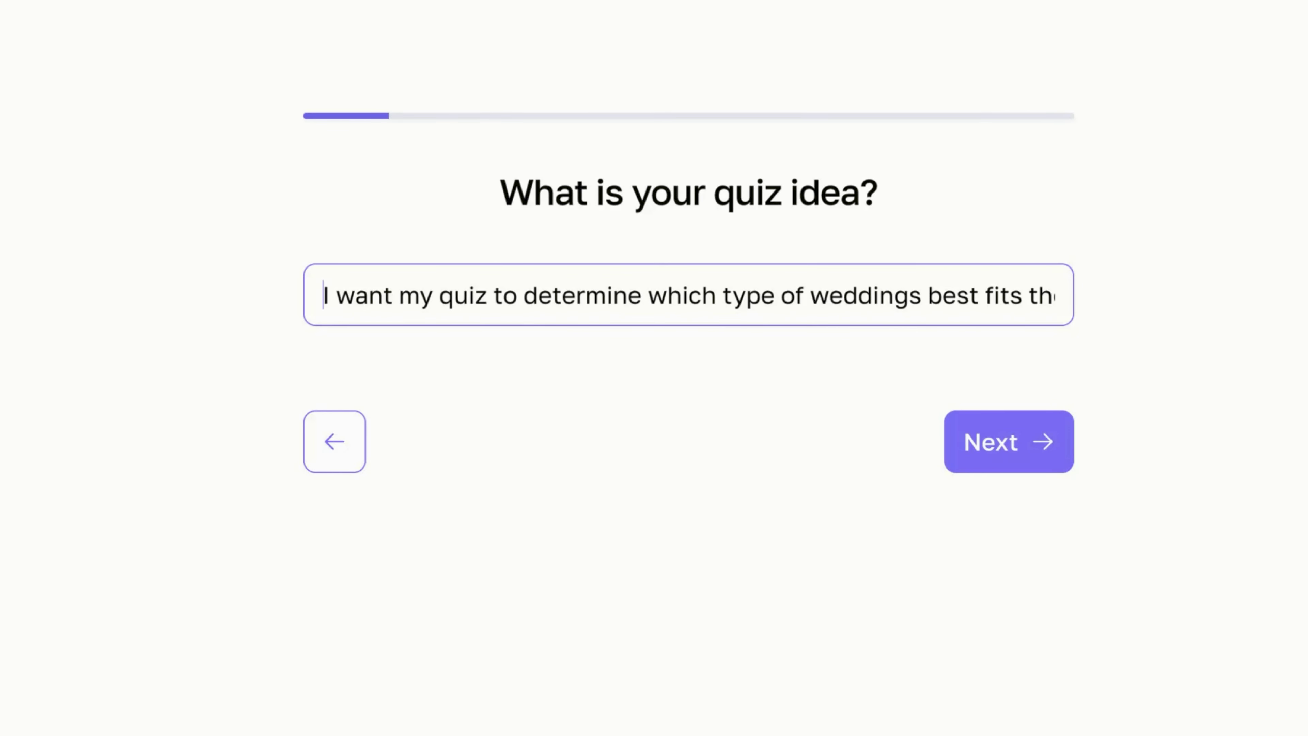
{"action": "left_click", "coordinate": [780, 295]}
{"action": "left_click", "coordinate": [998, 294]}
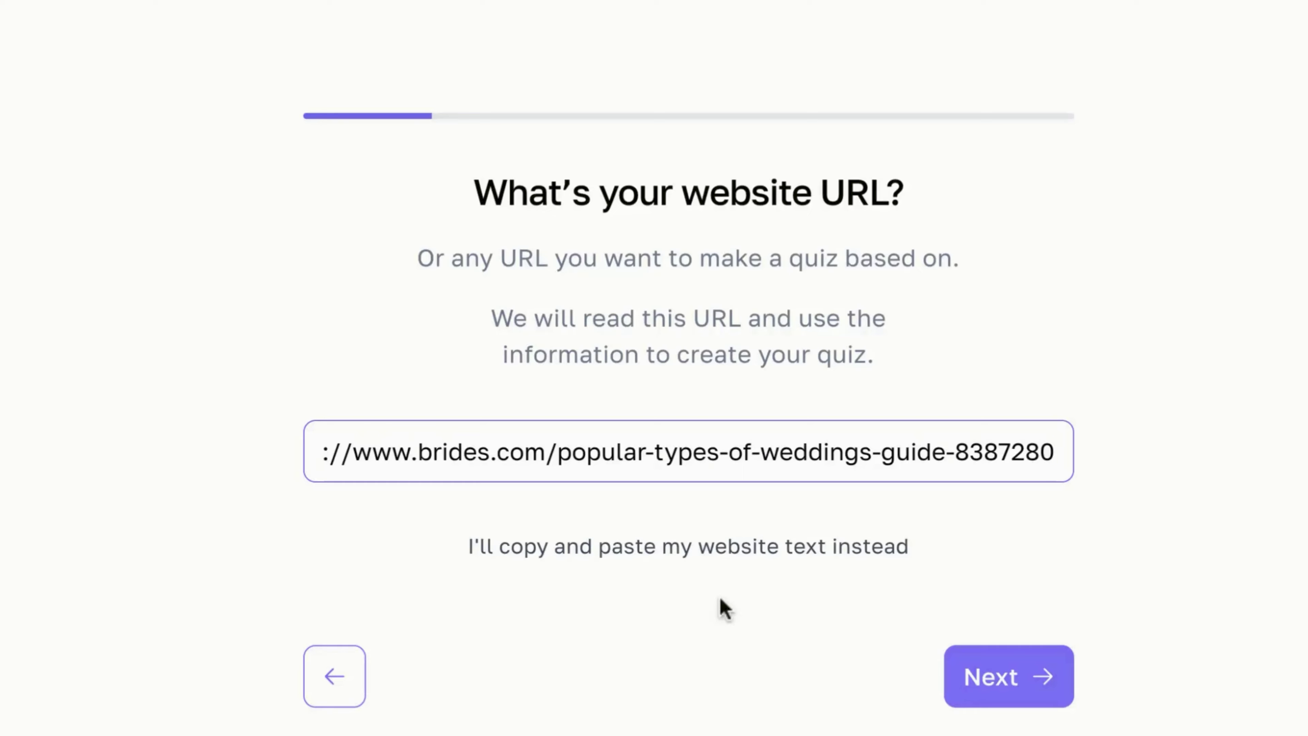
Step: Continue past the website URL with 5 questions, then review the generated questions and results
{"action": "left_click", "coordinate": [1009, 676]}
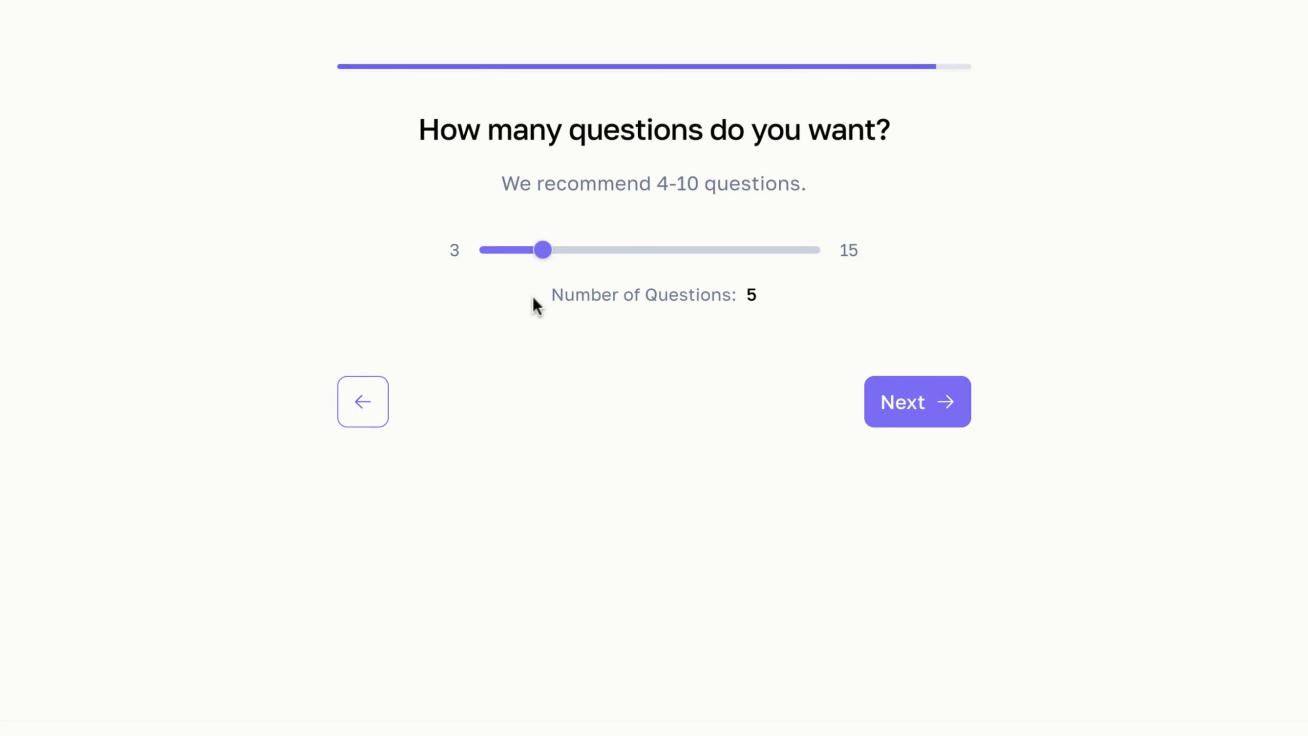
{"action": "left_click", "coordinate": [885, 412]}
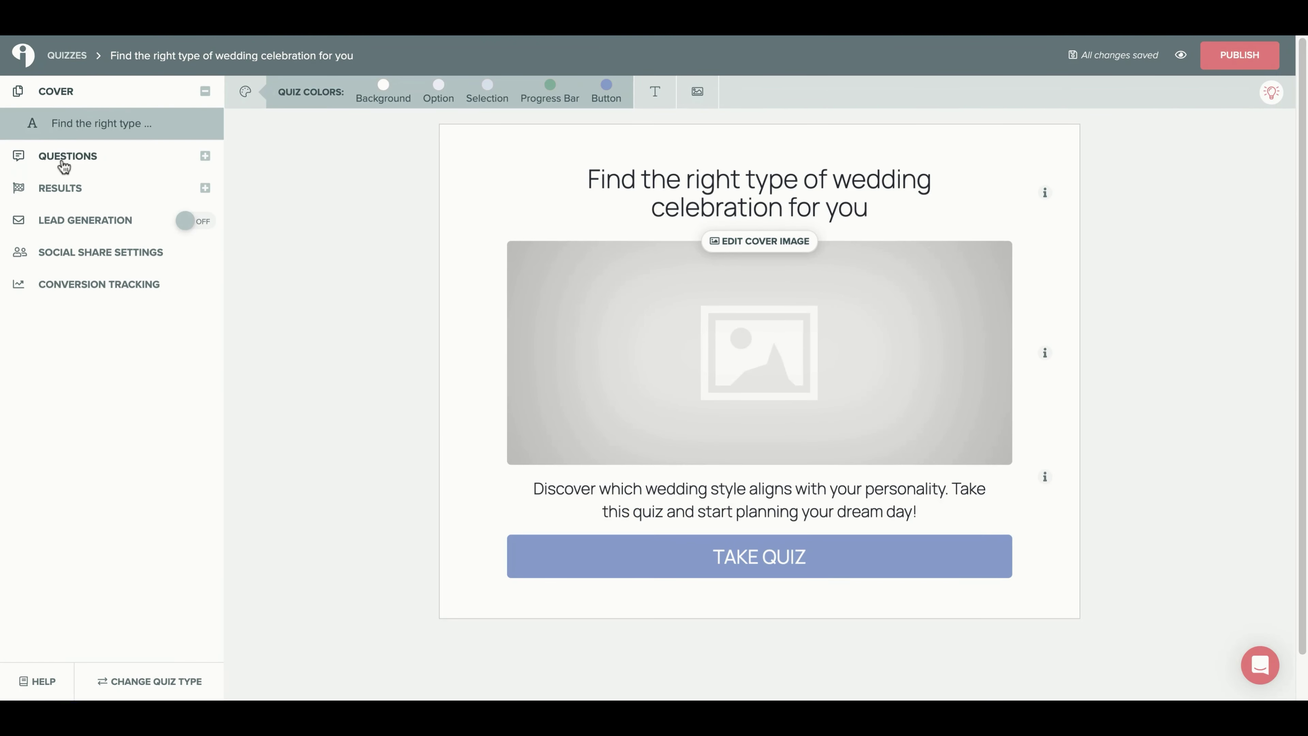
{"action": "left_click", "coordinate": [64, 159]}
{"action": "left_click", "coordinate": [62, 154]}
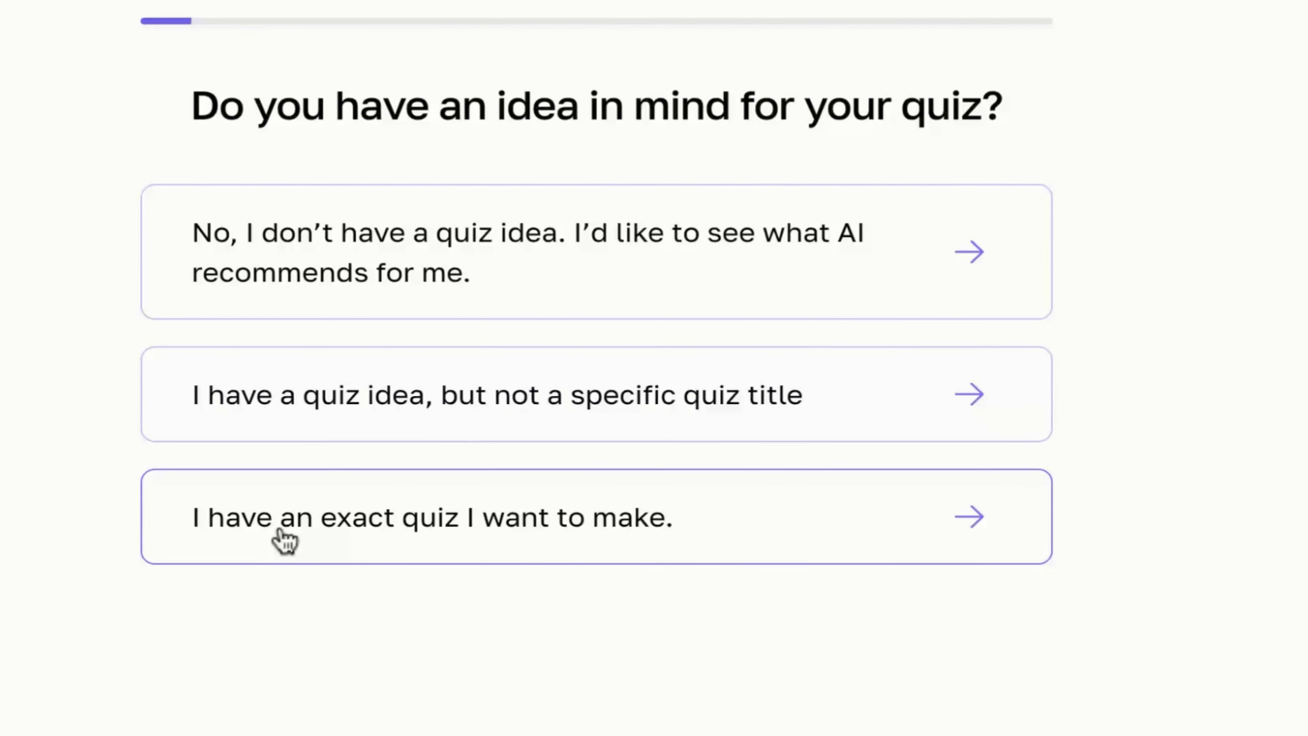
Step: Base a new quiz on the pasted article URL and accept the title 'Are you ready to buy your first home?'
{"action": "left_click", "coordinate": [285, 539]}
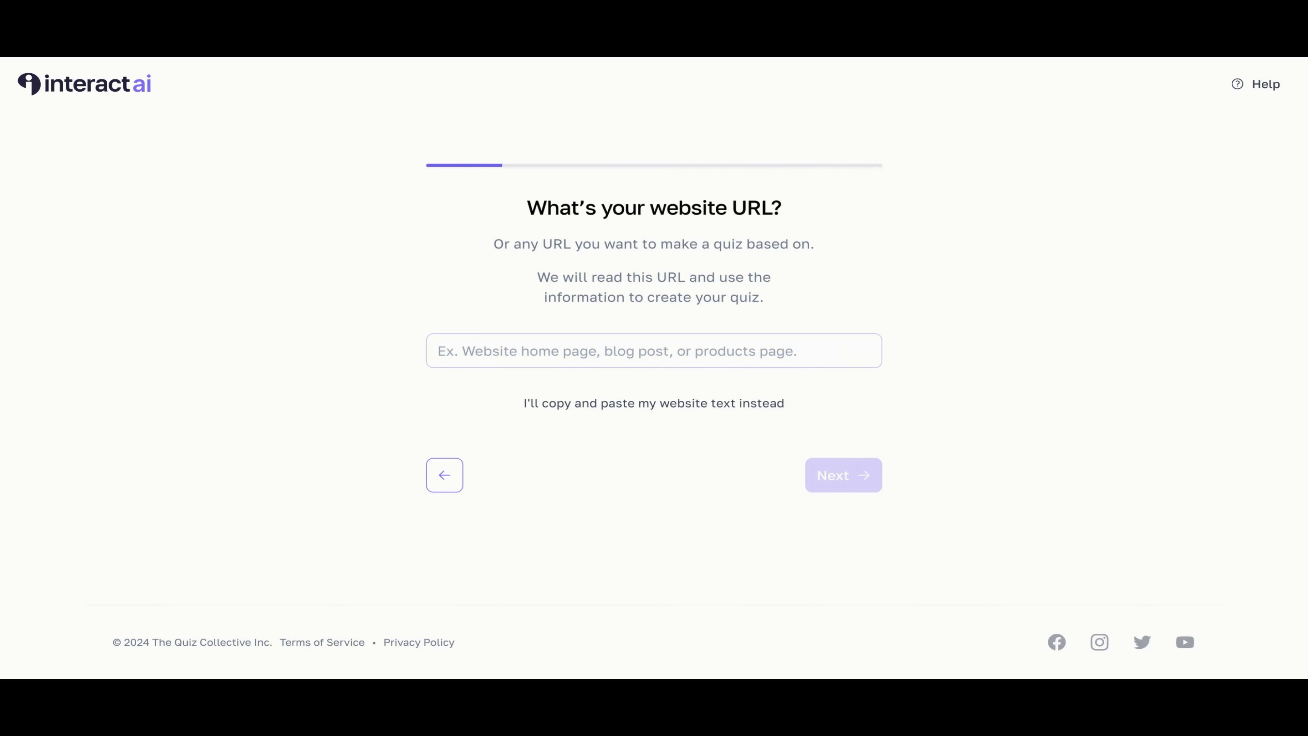
{"action": "key", "text": "ctrl+v"}
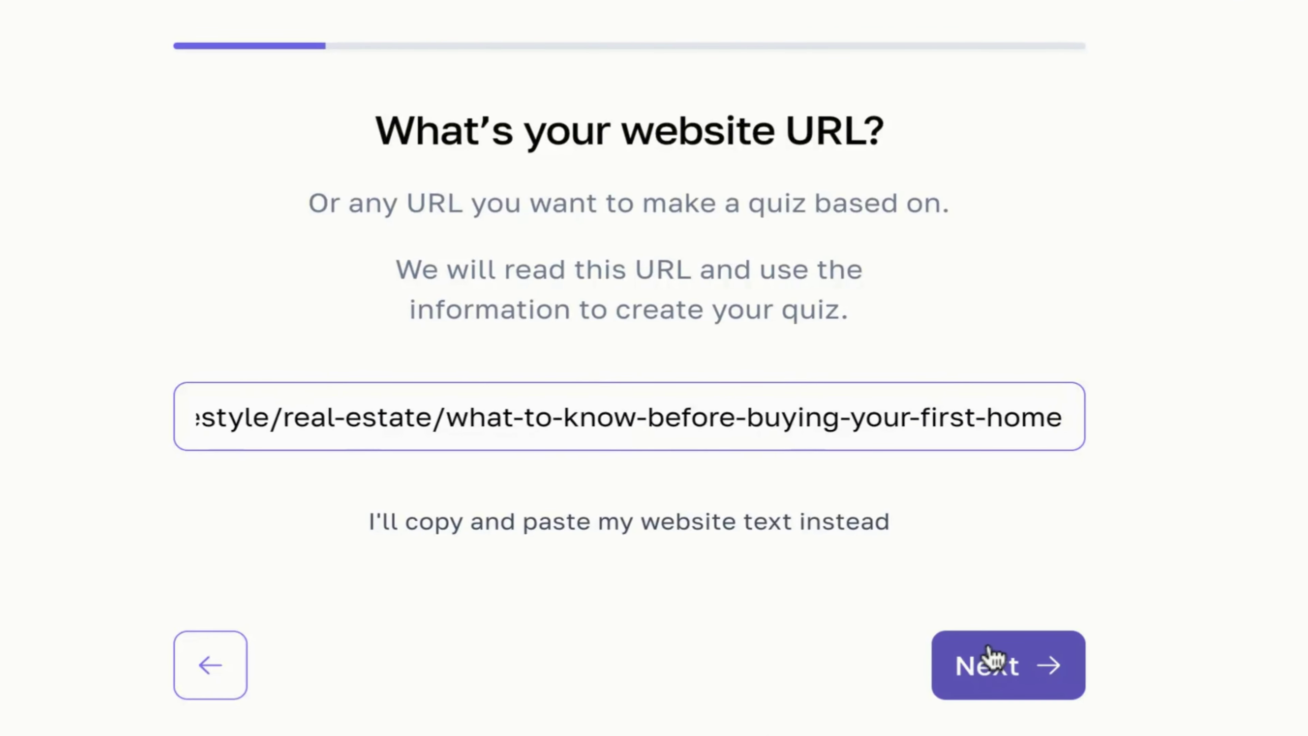
{"action": "left_click", "coordinate": [994, 662]}
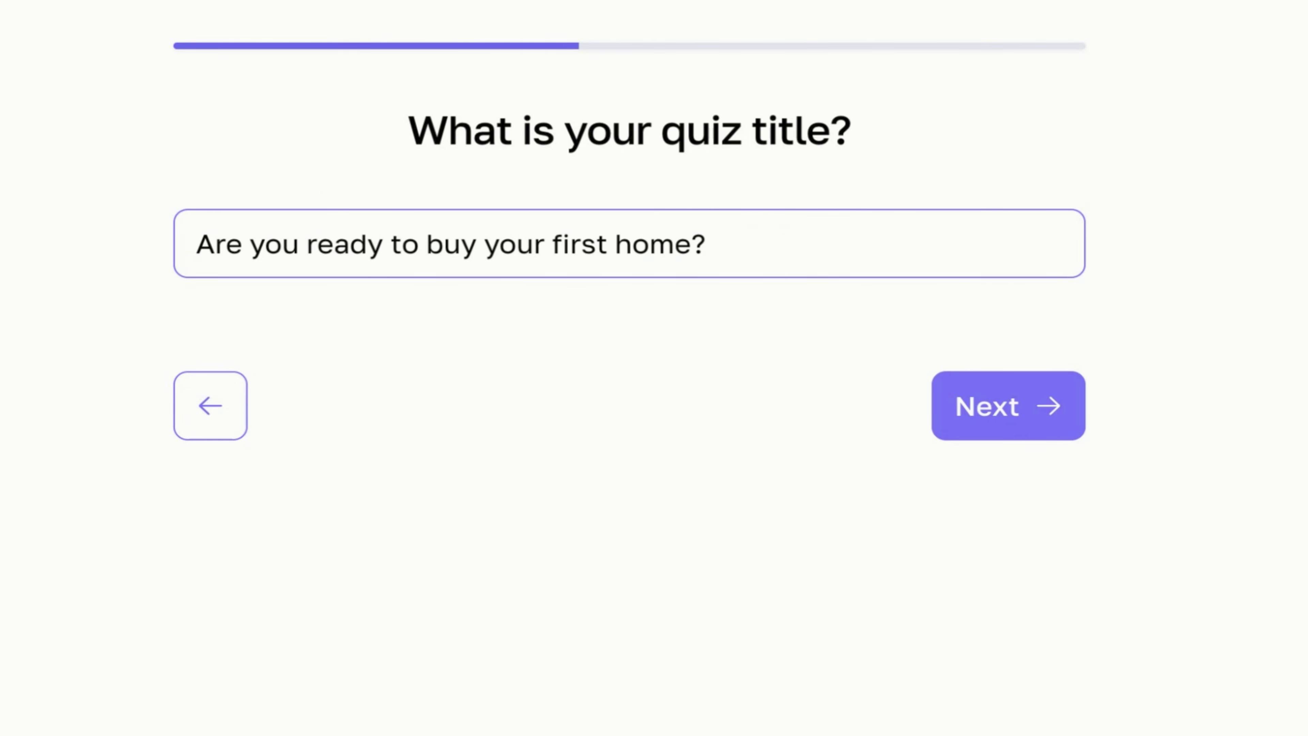
{"action": "left_click", "coordinate": [985, 430]}
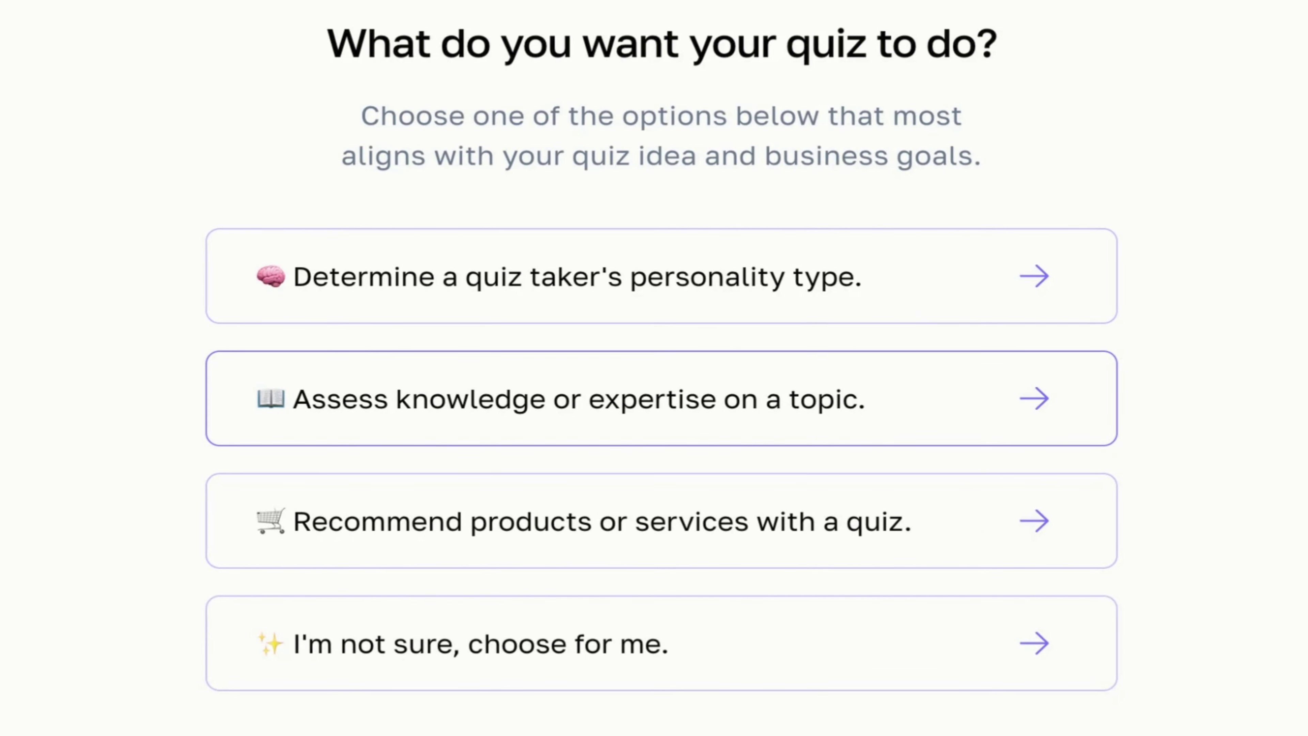
Step: Choose a knowledge-assessment quiz, edit the first outcome's description, and continue with 7 questions
{"action": "left_click", "coordinate": [661, 398]}
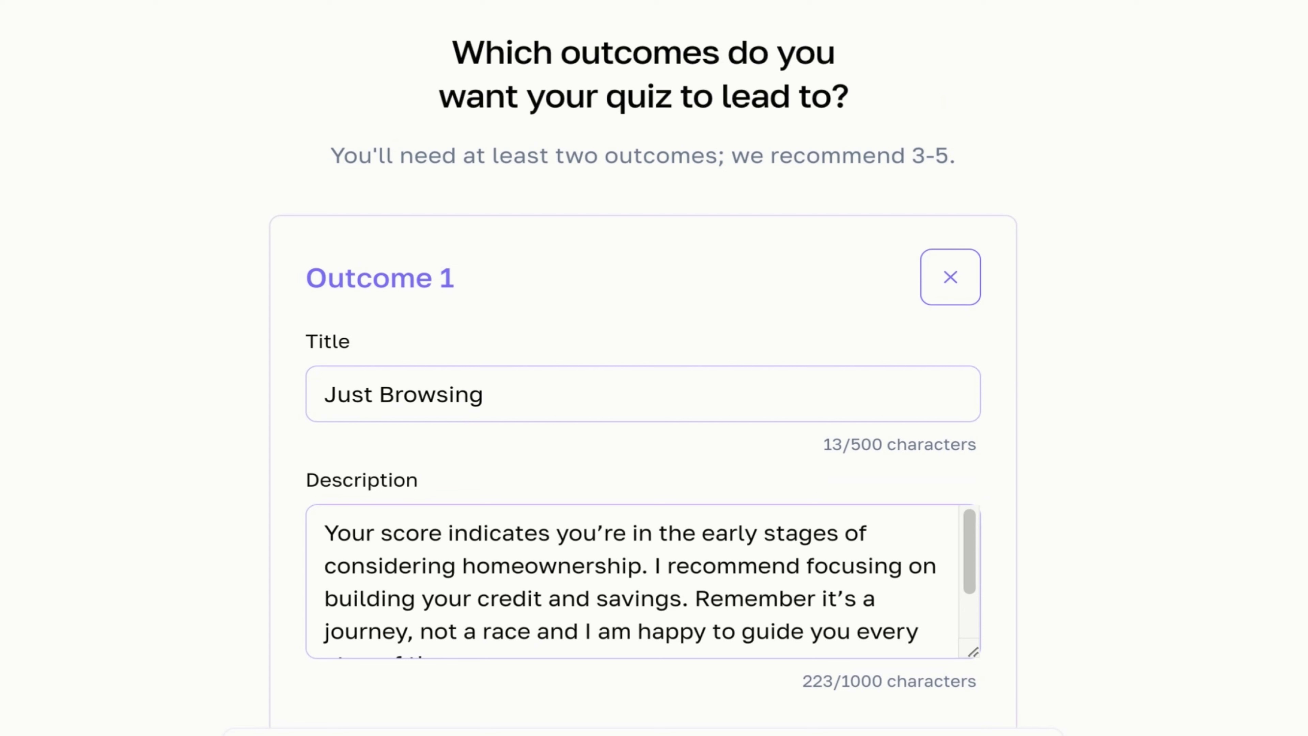
{"action": "left_click", "coordinate": [873, 532]}
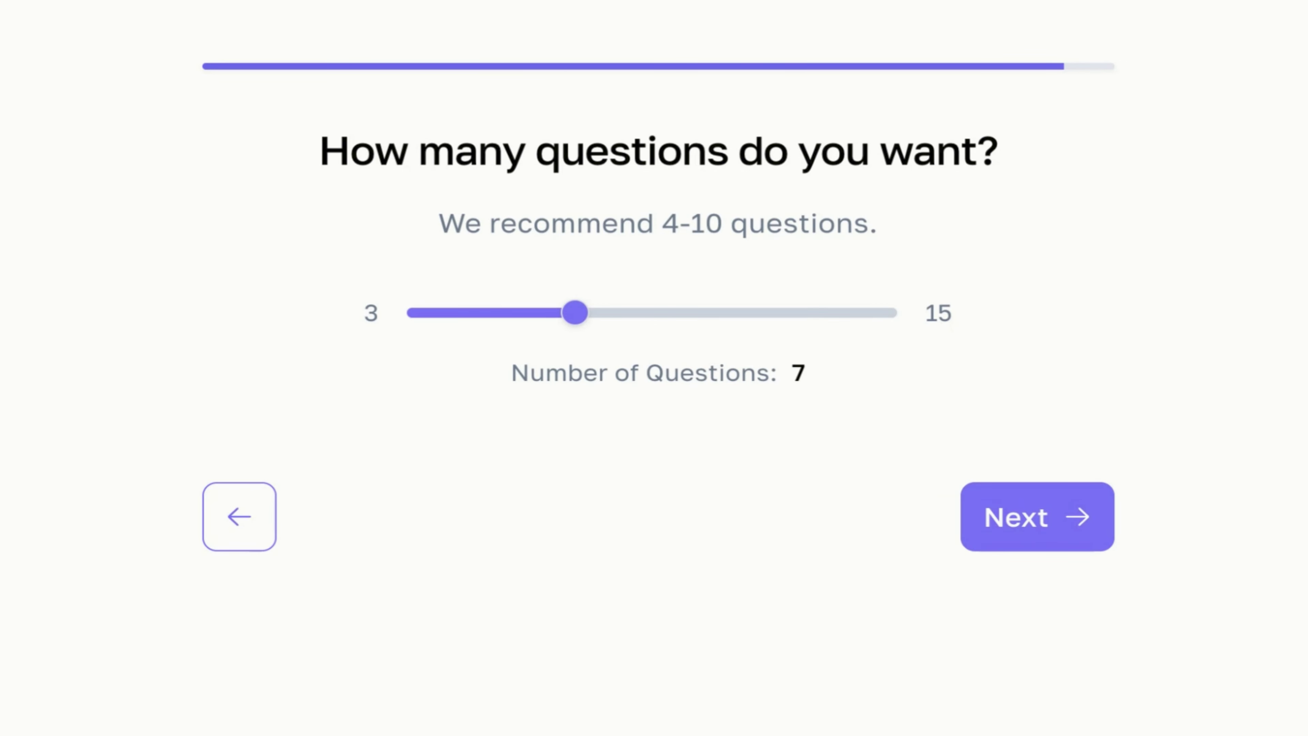
{"action": "left_click", "coordinate": [973, 536]}
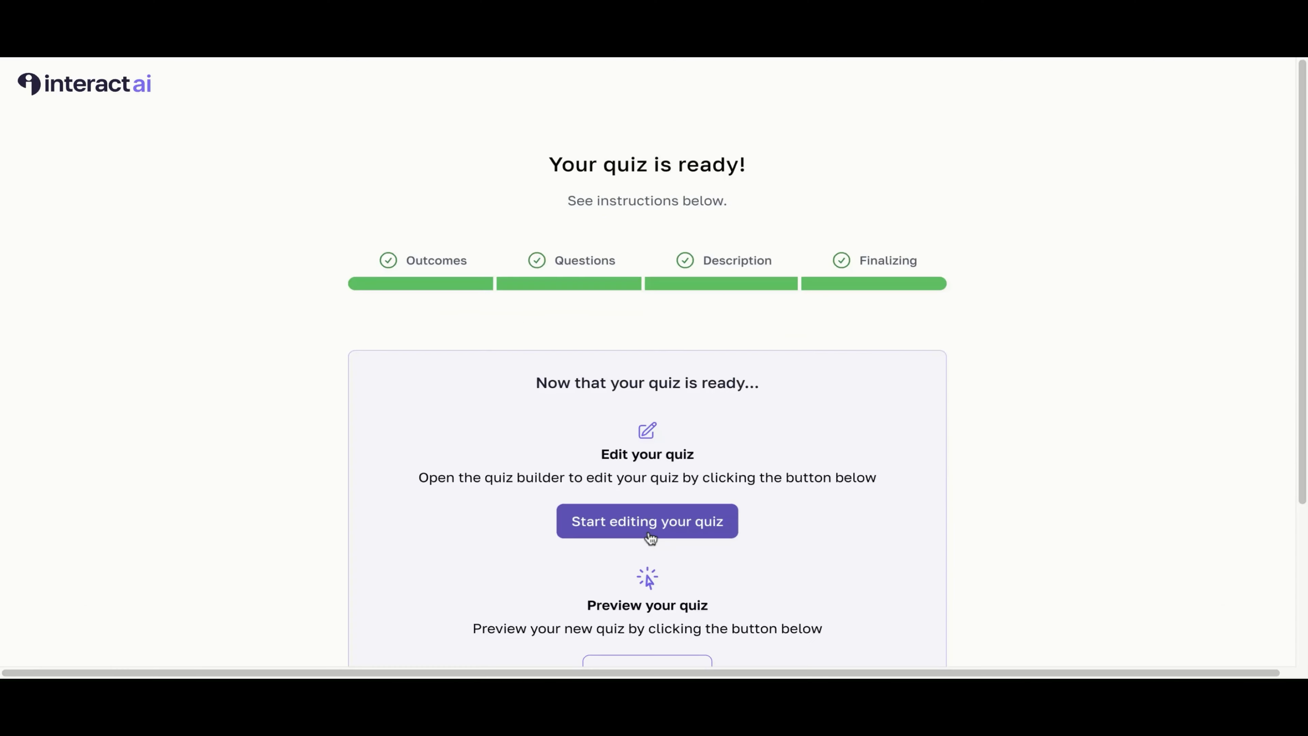
Step: Open the home-buying quiz and review its questions, results and the Aspiring Homeowner result page
{"action": "left_click", "coordinate": [648, 523]}
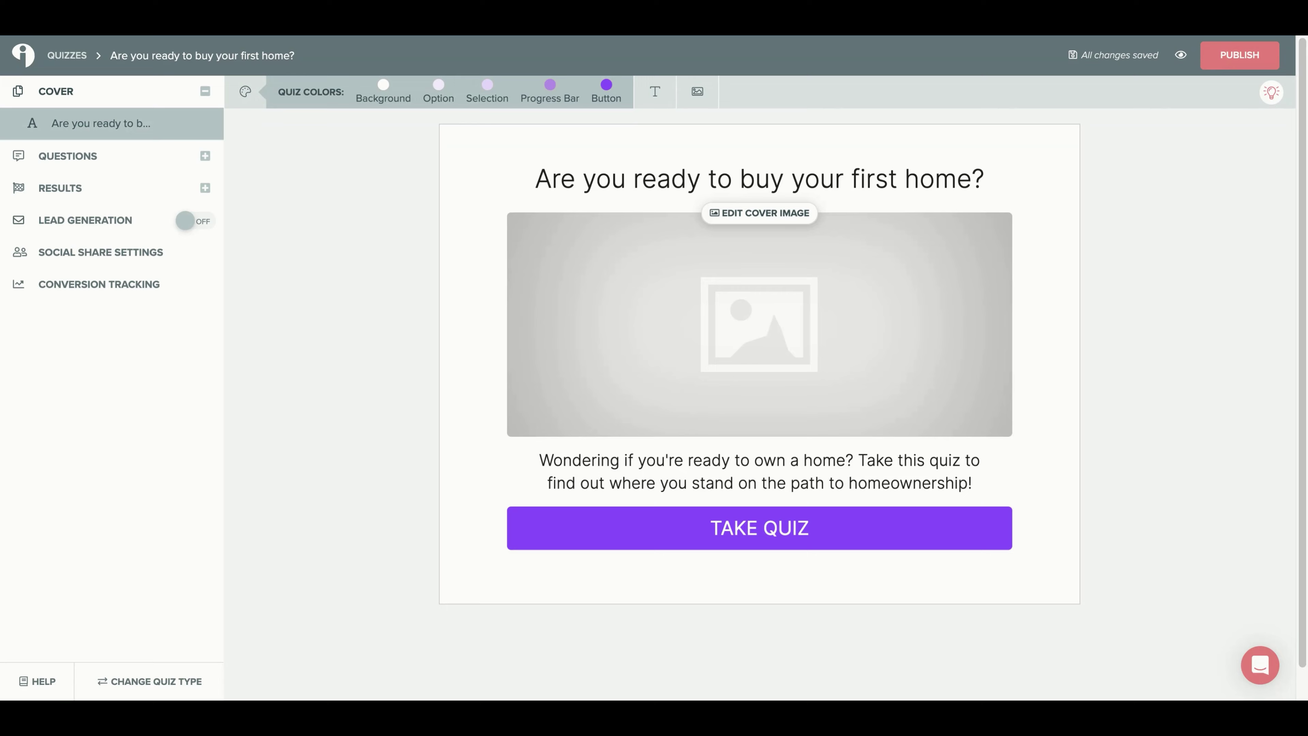
{"action": "left_click", "coordinate": [77, 154]}
{"action": "left_click", "coordinate": [60, 496]}
{"action": "left_click", "coordinate": [65, 226]}
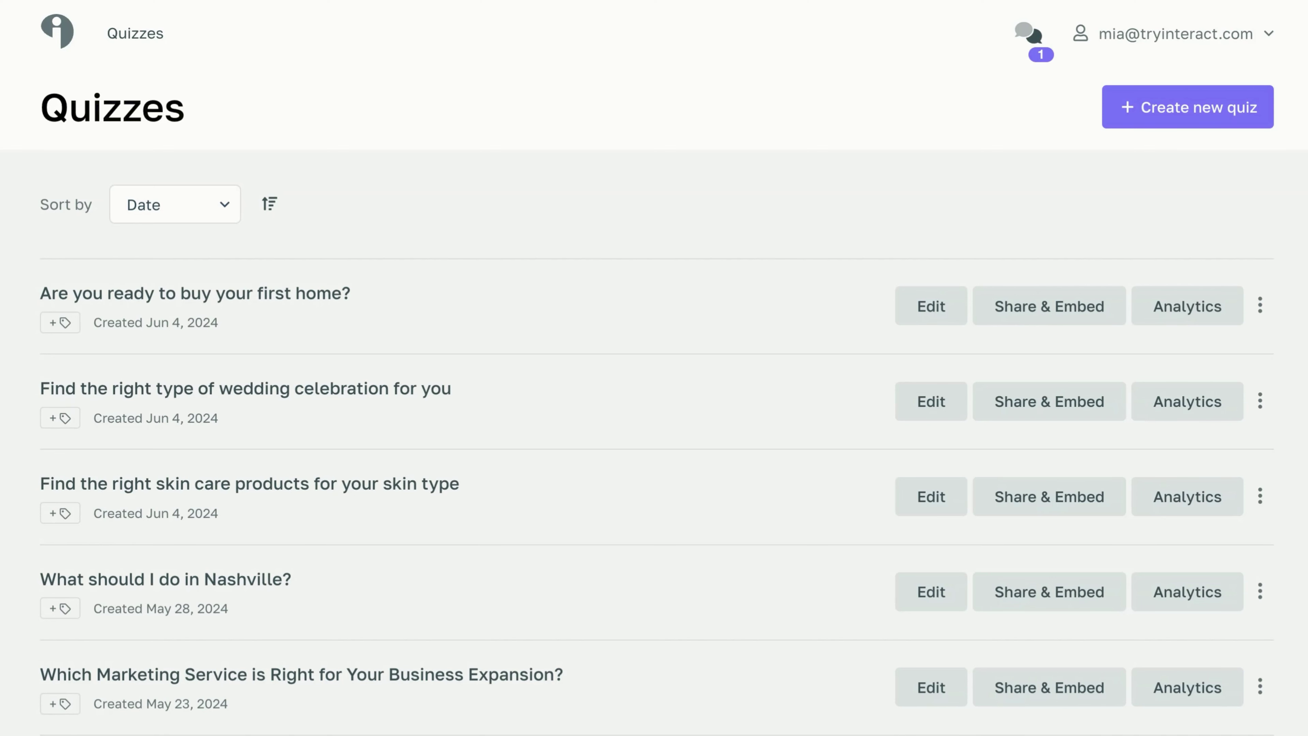
Step: Give the wedding quiz cover a #f3e7ff lavender background and a dark plum #5A2340 button
{"action": "left_click", "coordinate": [923, 422]}
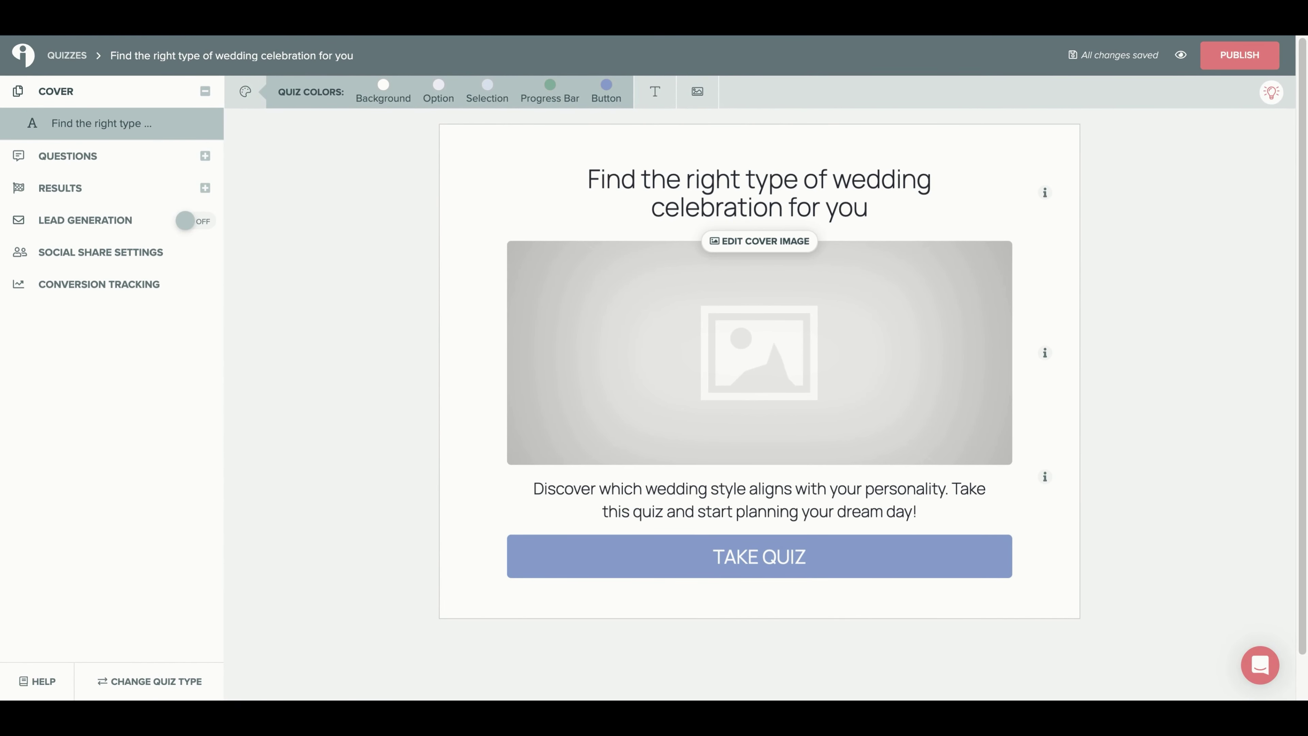
{"action": "left_click", "coordinate": [383, 85]}
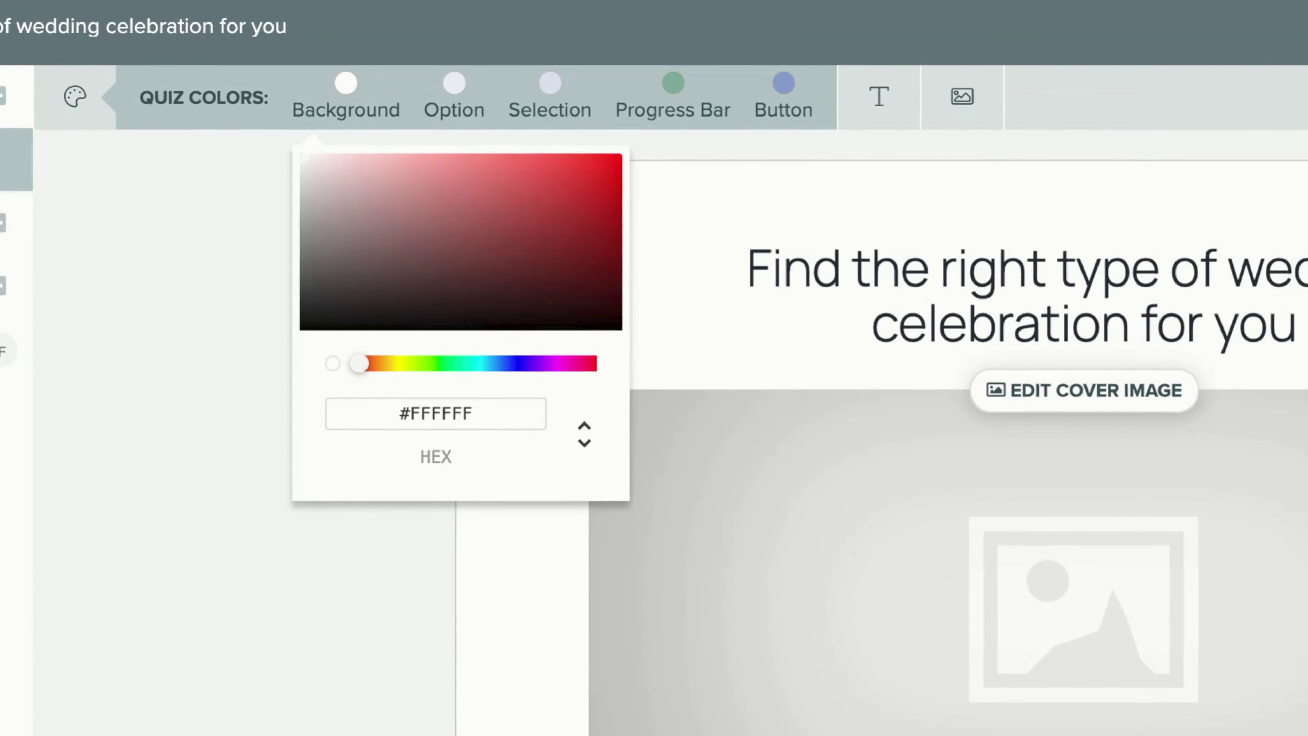
{"action": "left_click_drag", "start_coordinate": [358, 369], "coordinate": [473, 380]}
{"action": "triple_click", "coordinate": [473, 419]}
{"action": "key", "text": "BackSpace"}
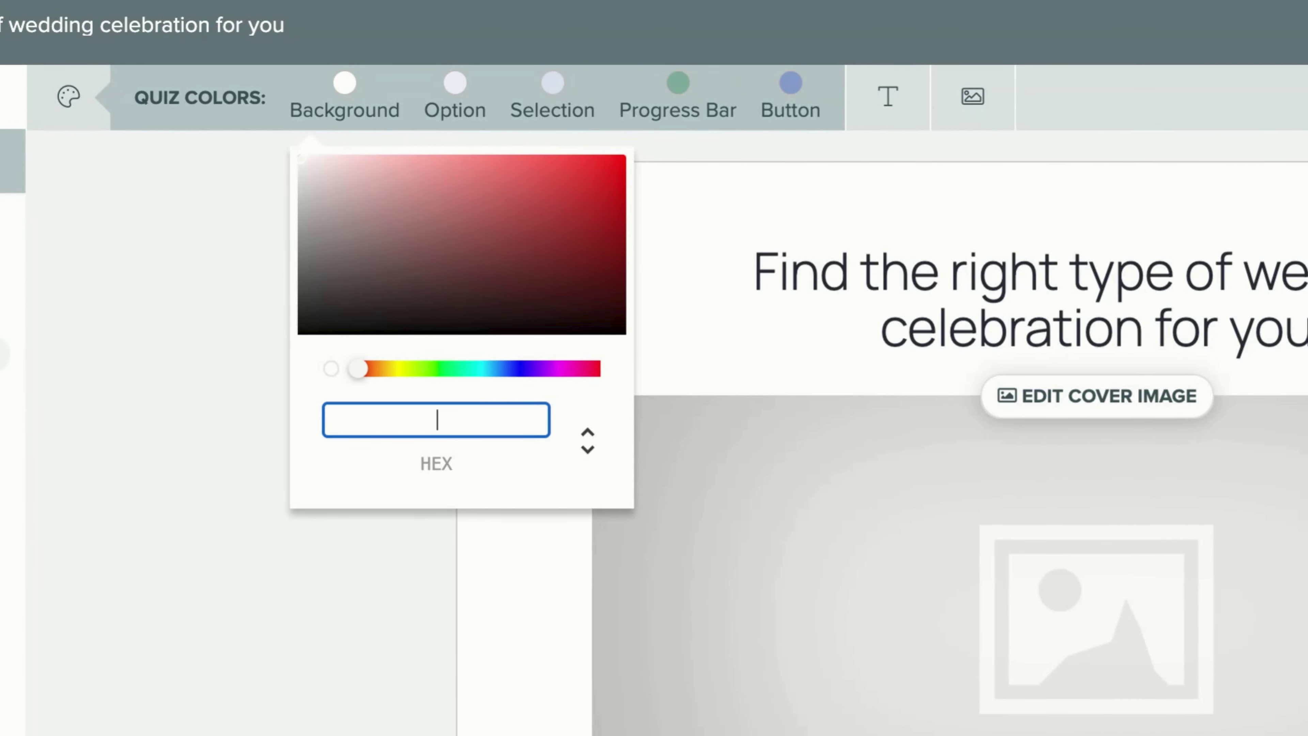
{"action": "type", "text": "#f3e7ff"}
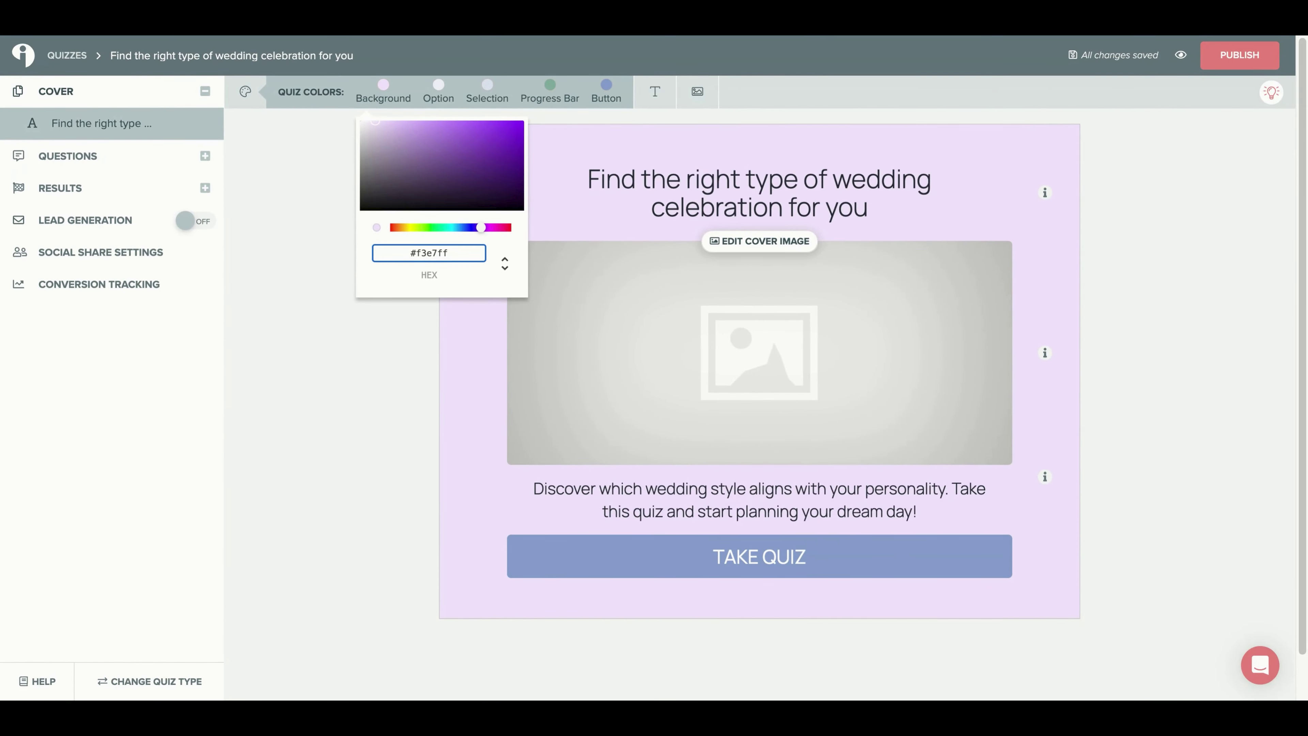
{"action": "left_click", "coordinate": [606, 85]}
{"action": "mouse_move", "coordinate": [672, 137]}
{"action": "left_mouse_down"}
{"action": "mouse_move", "coordinate": [695, 191]}
{"action": "mouse_move", "coordinate": [676, 155]}
{"action": "mouse_move", "coordinate": [695, 181]}
{"action": "mouse_move", "coordinate": [666, 161]}
{"action": "left_mouse_up"}
Step: Set the quiz text font to Adamina
{"action": "left_click", "coordinate": [655, 91]}
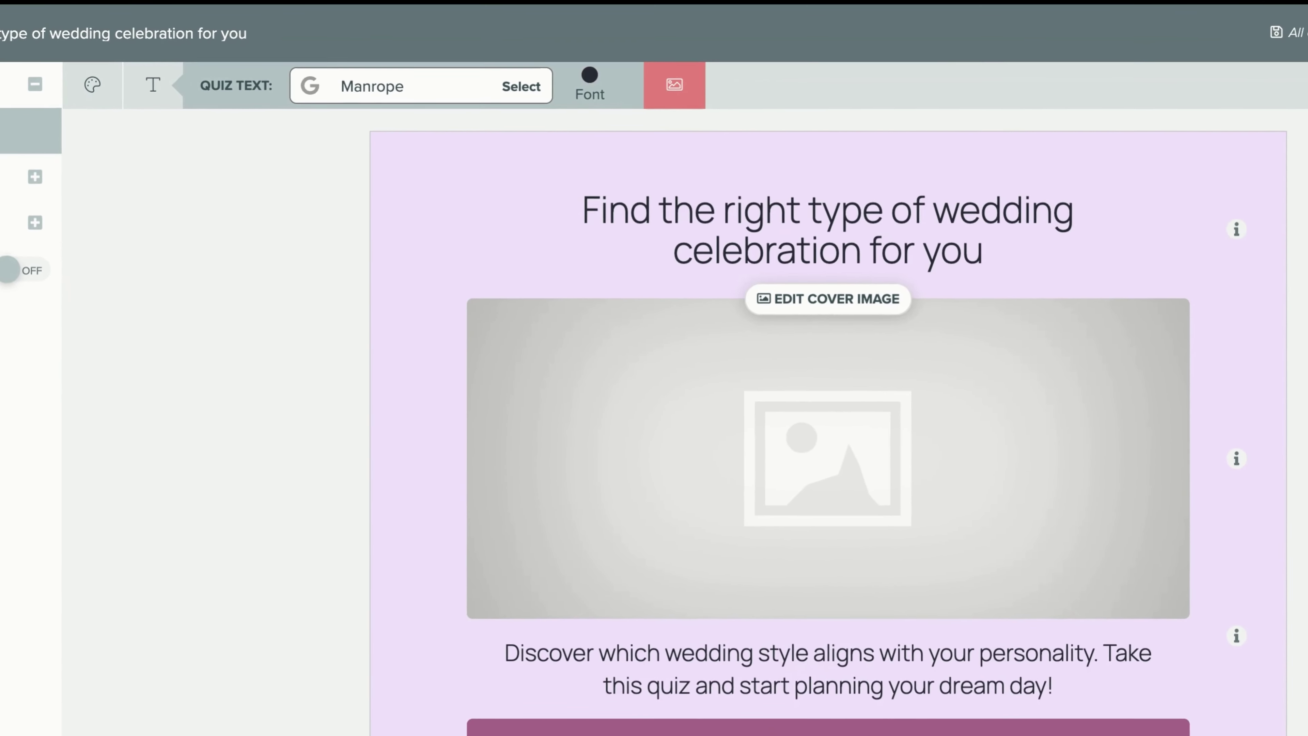
{"action": "left_click", "coordinate": [487, 95]}
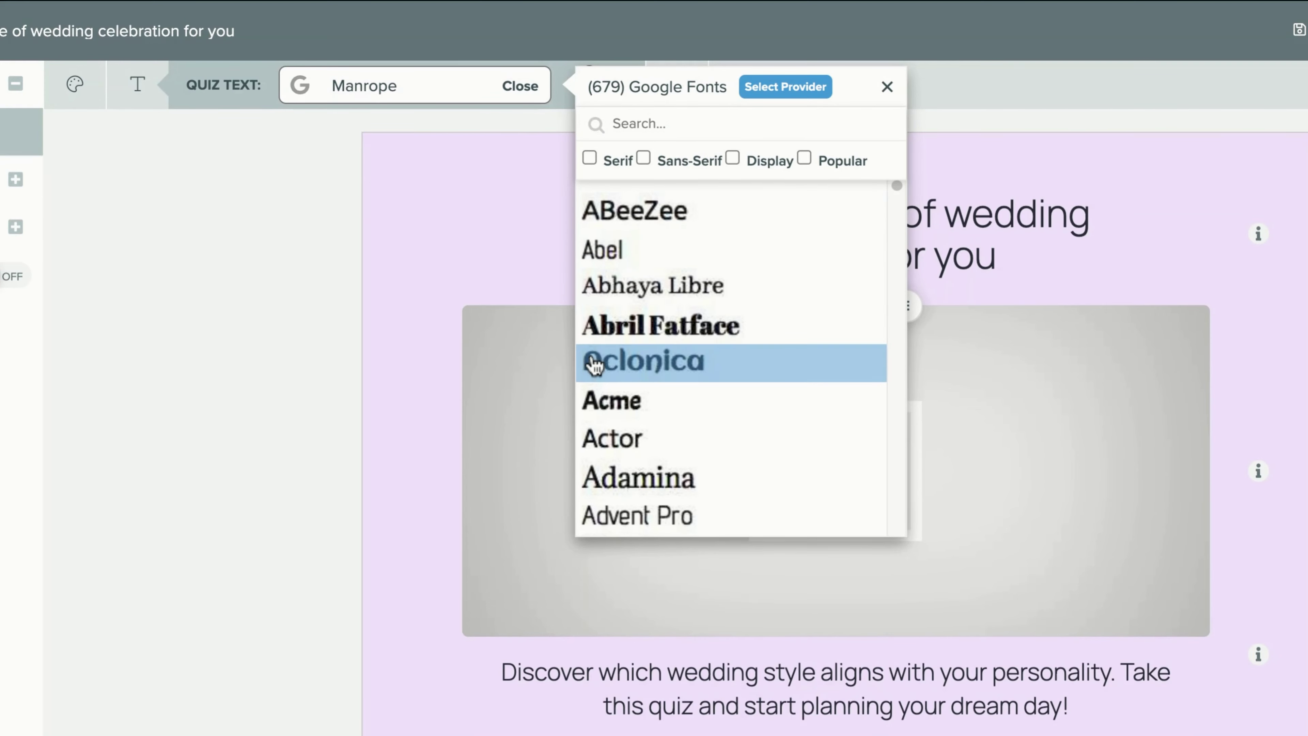
{"action": "left_click", "coordinate": [598, 477]}
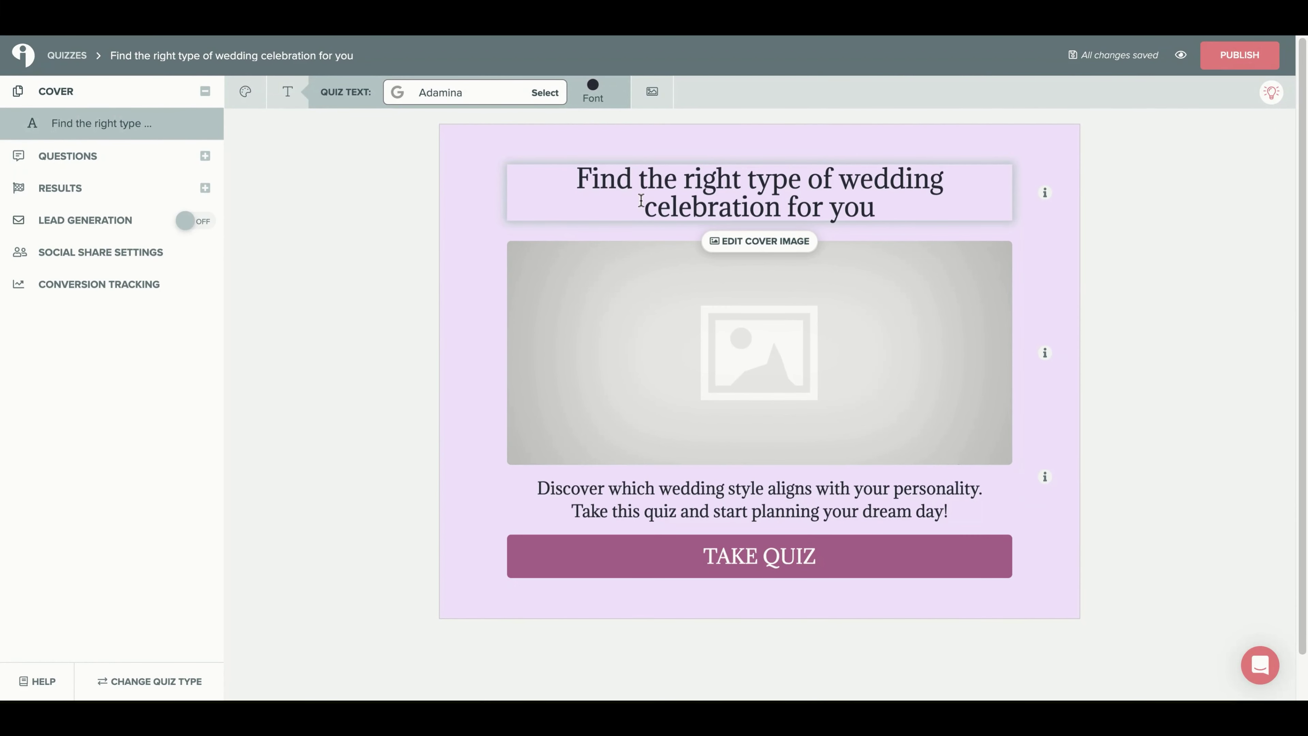
Step: Reword the cover title to 'What is the right type of wedding celebration for you?'
{"action": "left_click", "coordinate": [628, 178]}
{"action": "key", "text": "BackSpace"}
{"action": "key", "text": "BackSpace"}
{"action": "key", "text": "BackSpace"}
{"action": "key", "text": "BackSpace"}
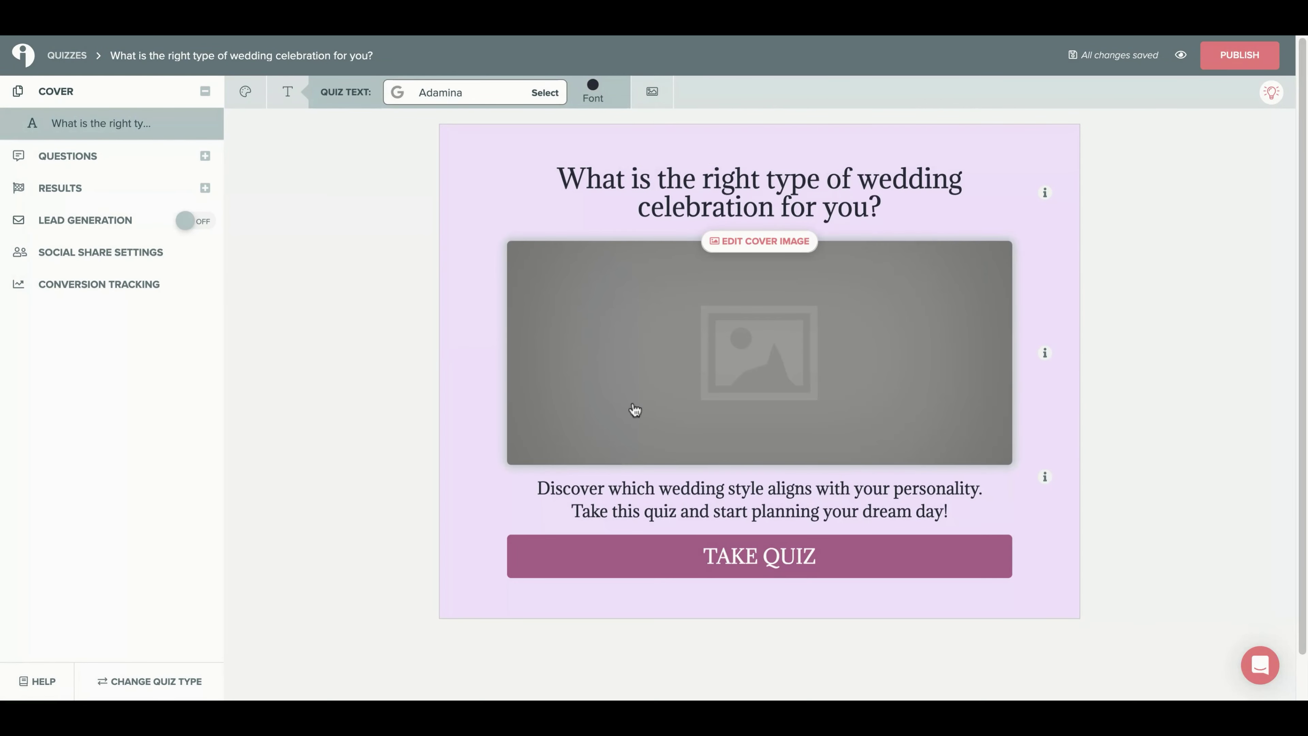
{"action": "left_click", "coordinate": [699, 367]}
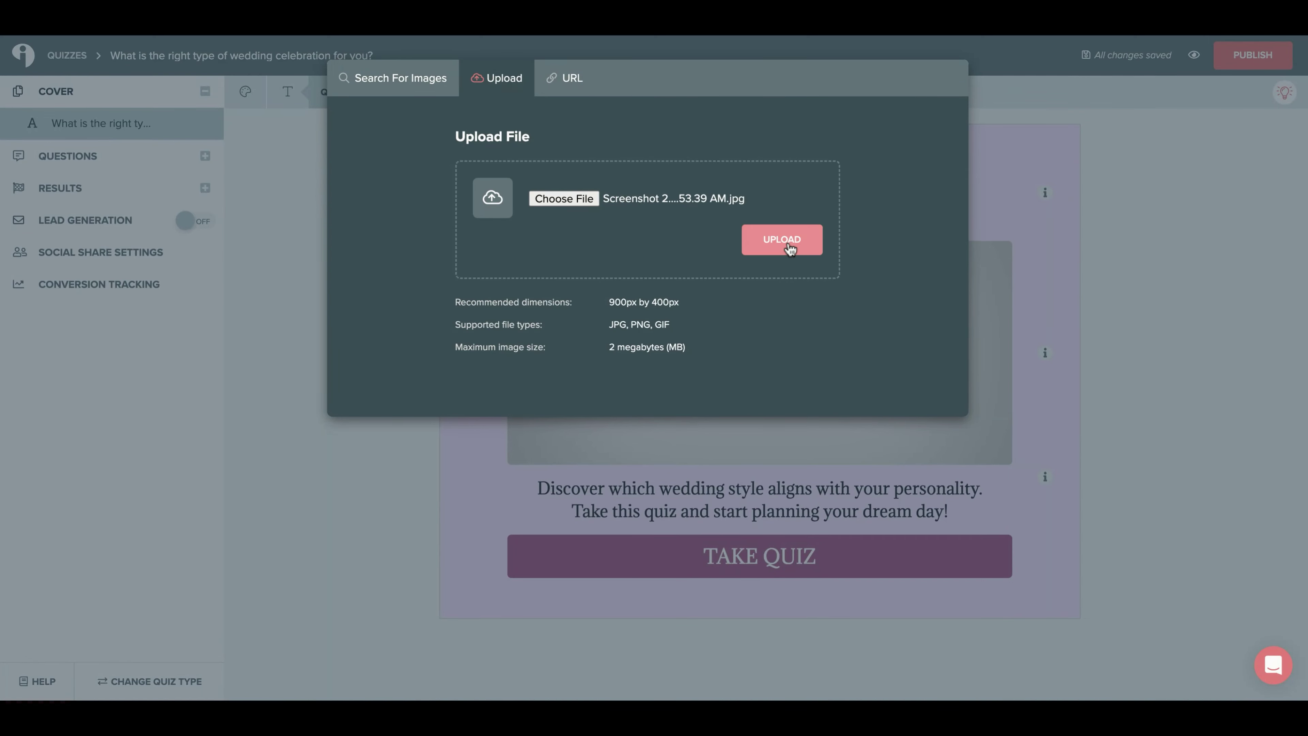
Step: Upload the ballroom first-dance photo as the cover and make the button read 'TAKE THE QUIZ NOW!'
{"action": "left_click", "coordinate": [786, 240]}
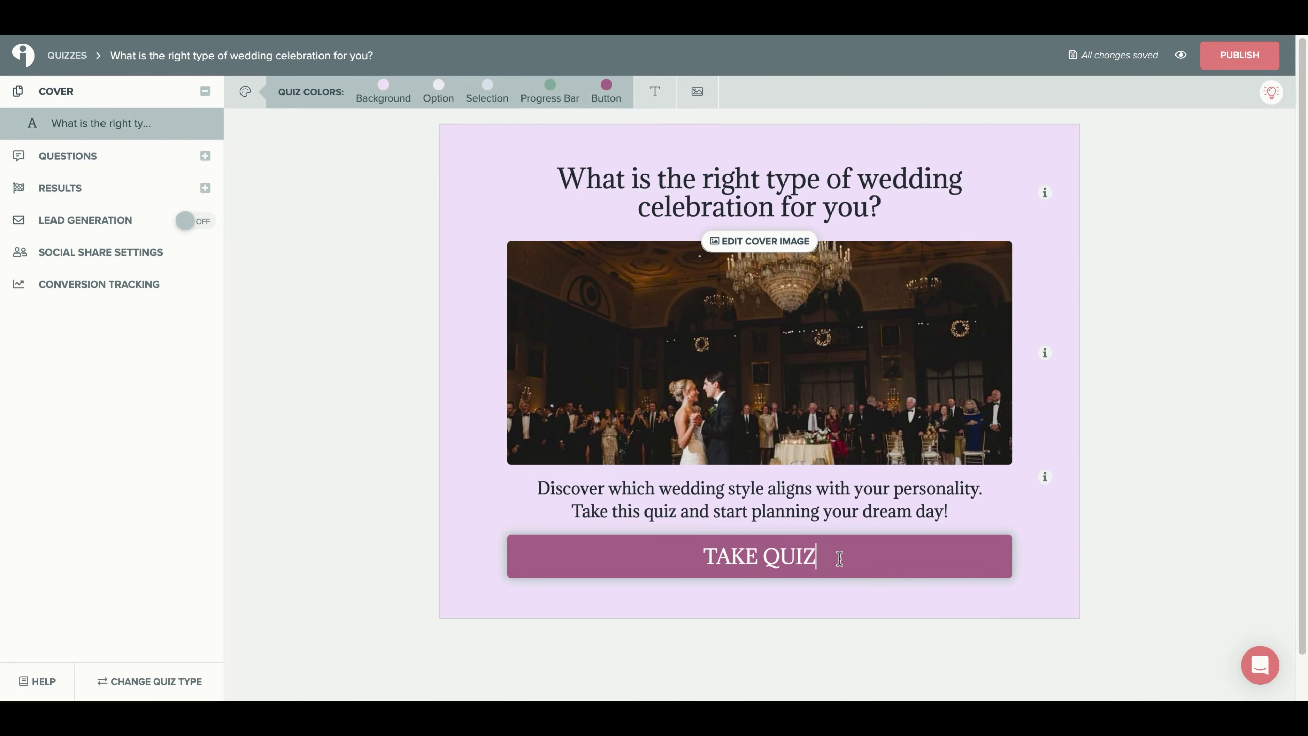
{"action": "key", "text": "BackSpace"}
{"action": "key", "text": "BackSpace"}
{"action": "key", "text": "BackSpace"}
{"action": "key", "text": "BackSpace"}
{"action": "type", "text": "THE QUIZ NOW!"}
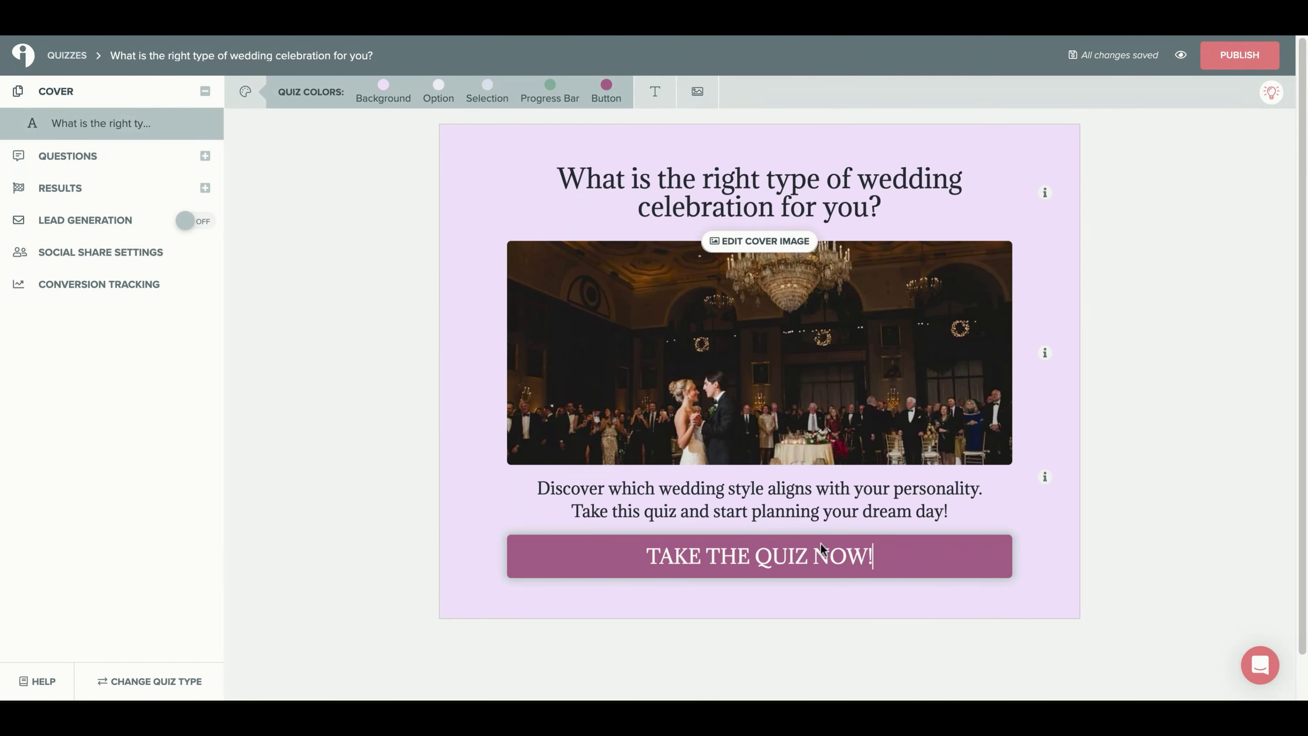
{"action": "left_click", "coordinate": [120, 155]}
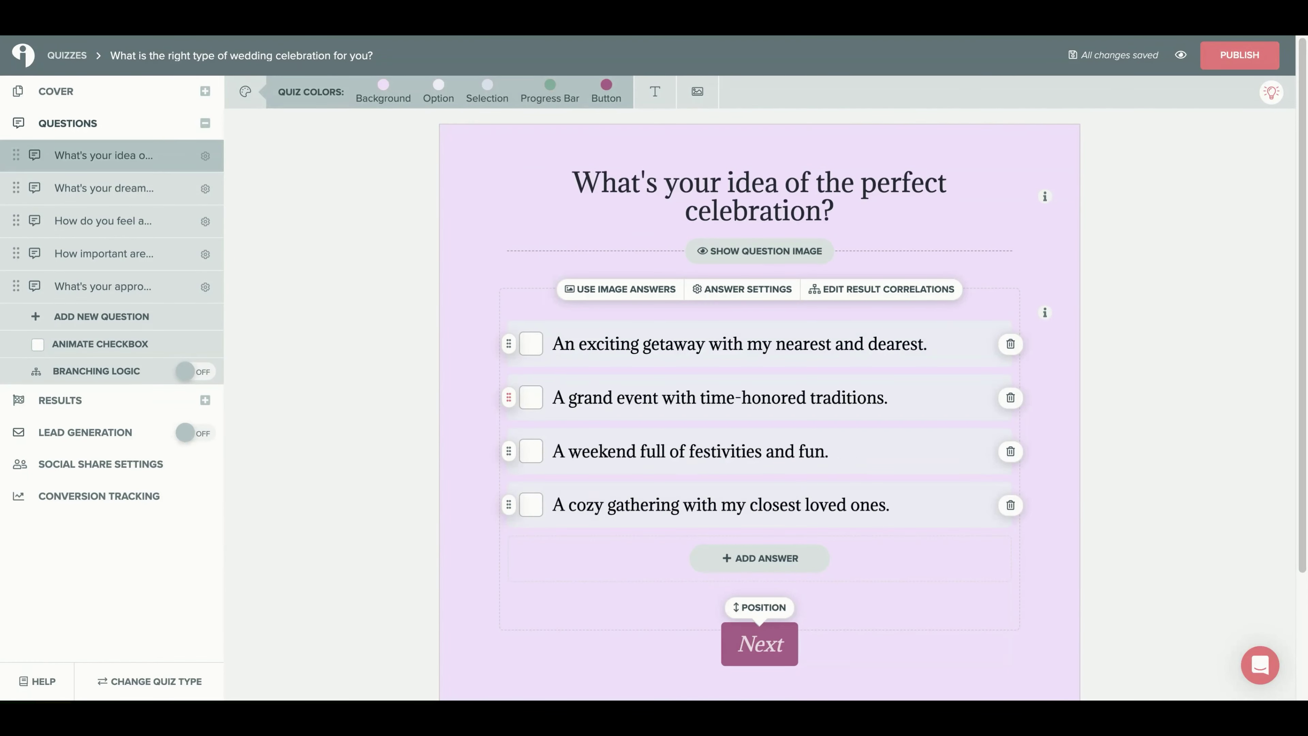
Step: Move the grand event answer to first place and switch the question to image answers
{"action": "left_click_drag", "start_coordinate": [508, 398], "coordinate": [516, 343]}
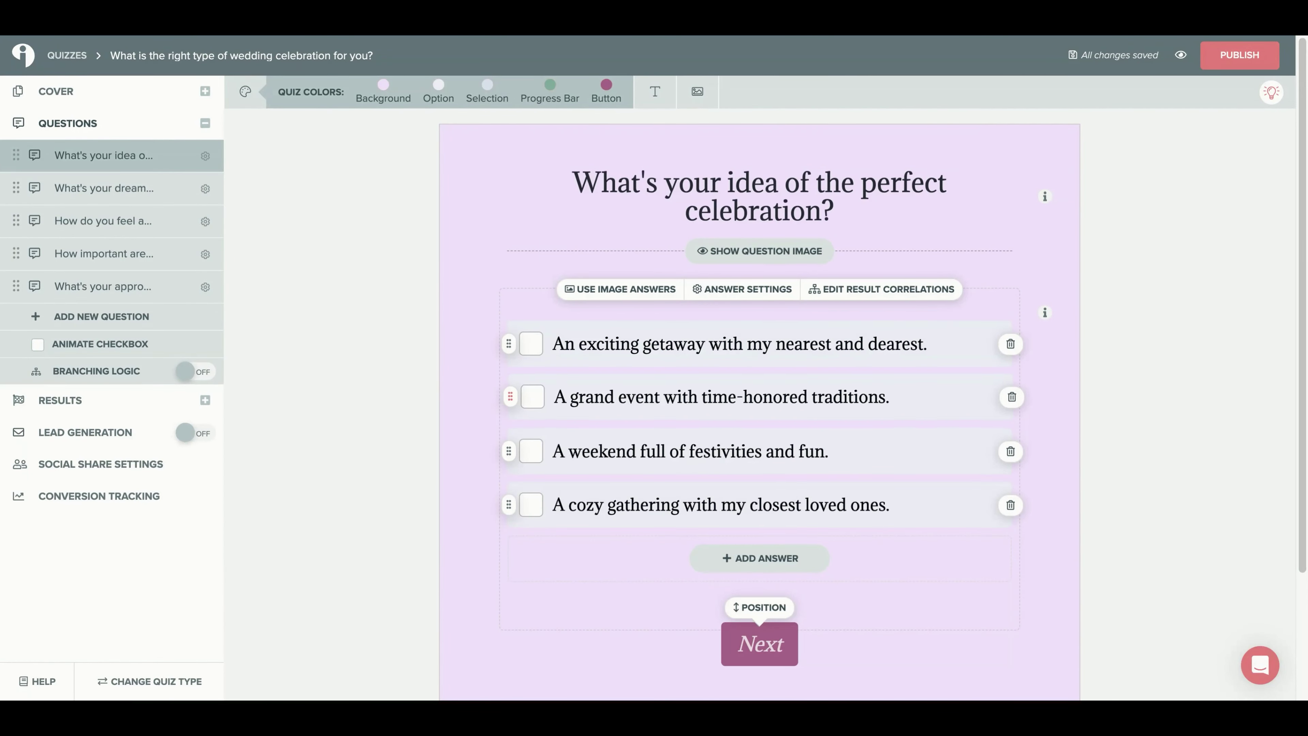
{"action": "left_click_drag", "start_coordinate": [358, 329], "coordinate": [355, 327]}
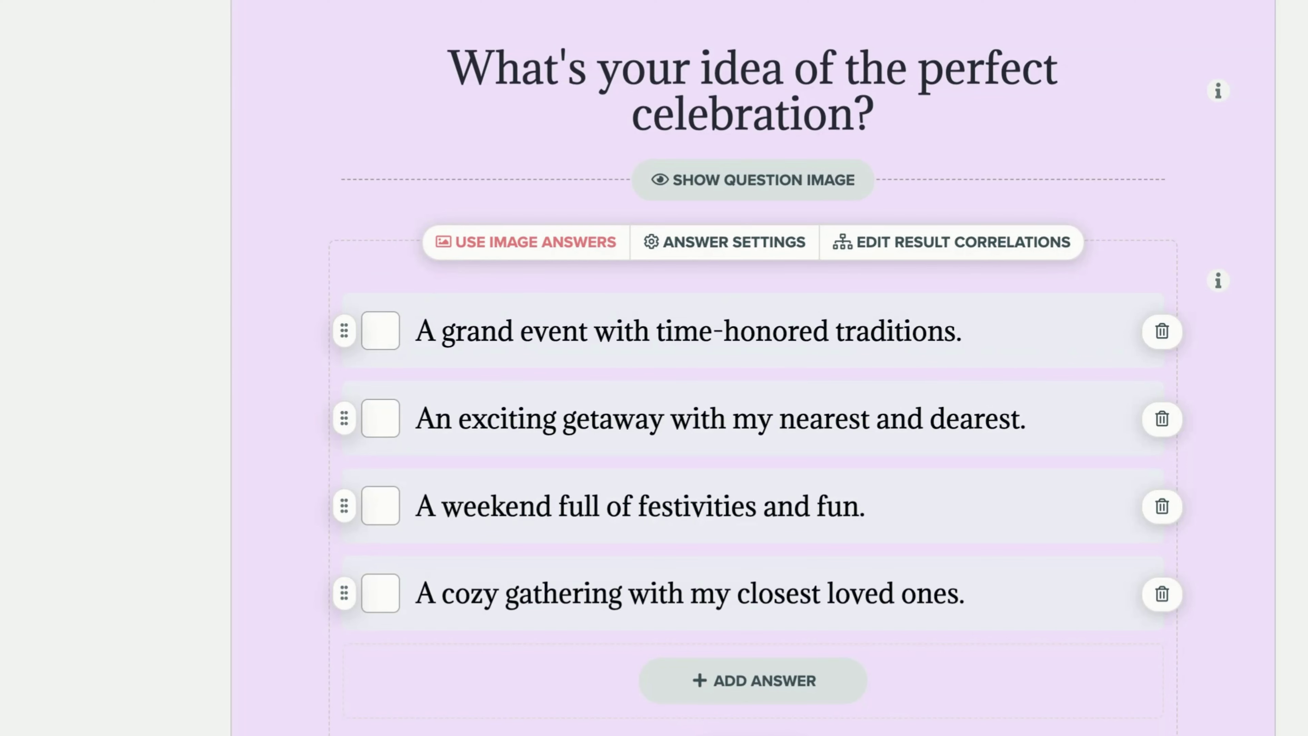
{"action": "left_click", "coordinate": [526, 242]}
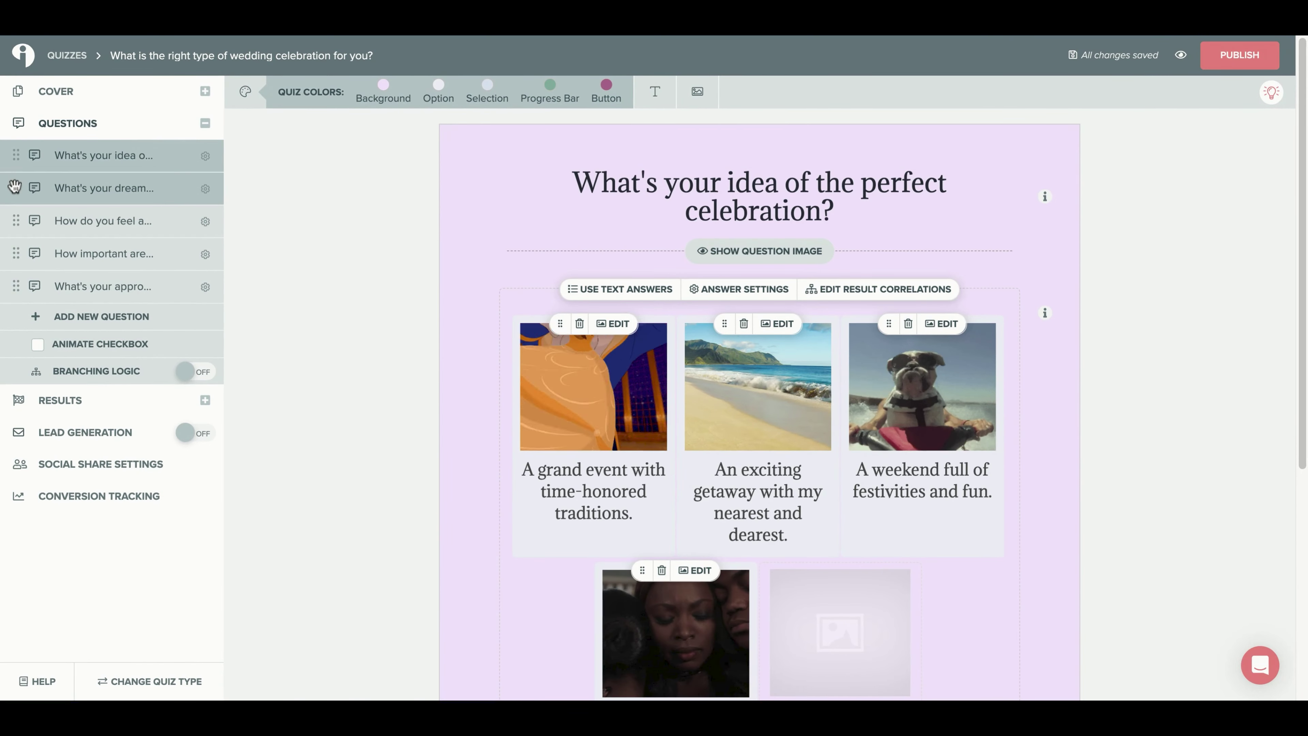
{"action": "left_click_drag", "start_coordinate": [14, 186], "coordinate": [14, 155]}
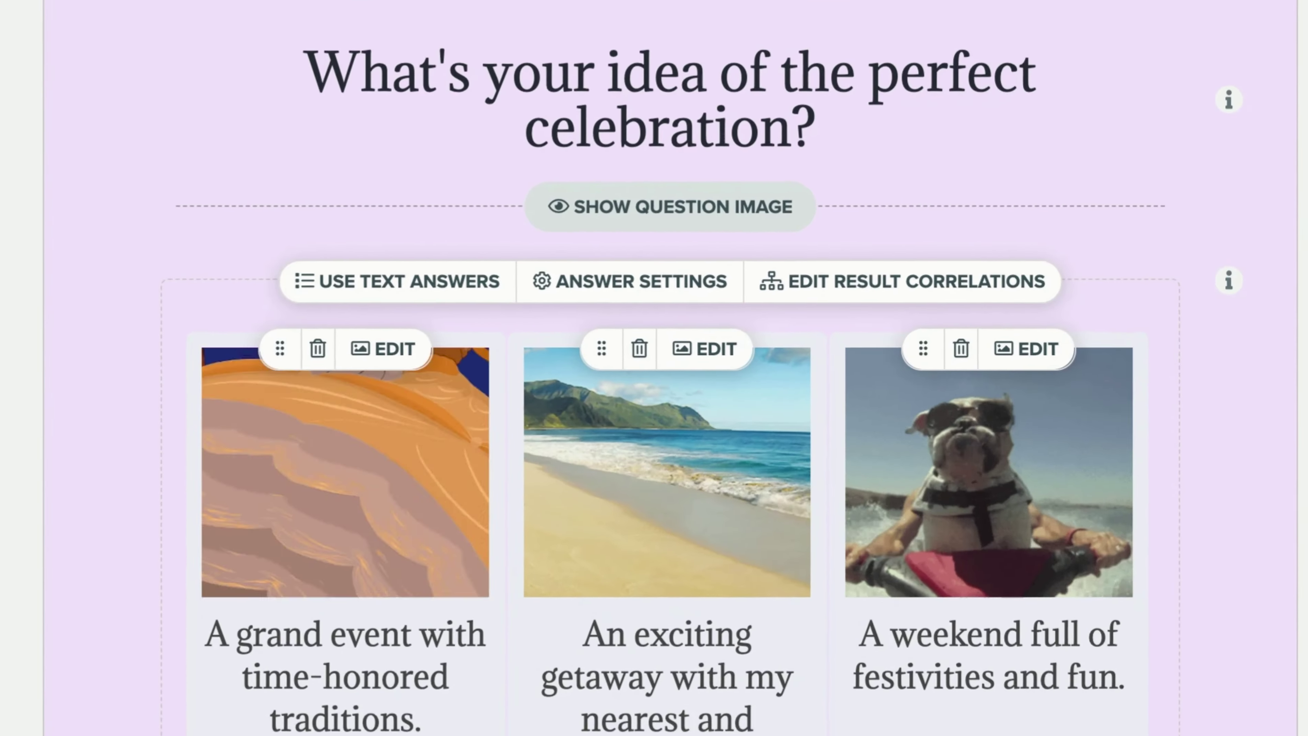
Step: Allow selecting multiple answers, minimum 1 and maximum 2, and save the answer settings
{"action": "left_click", "coordinate": [638, 282]}
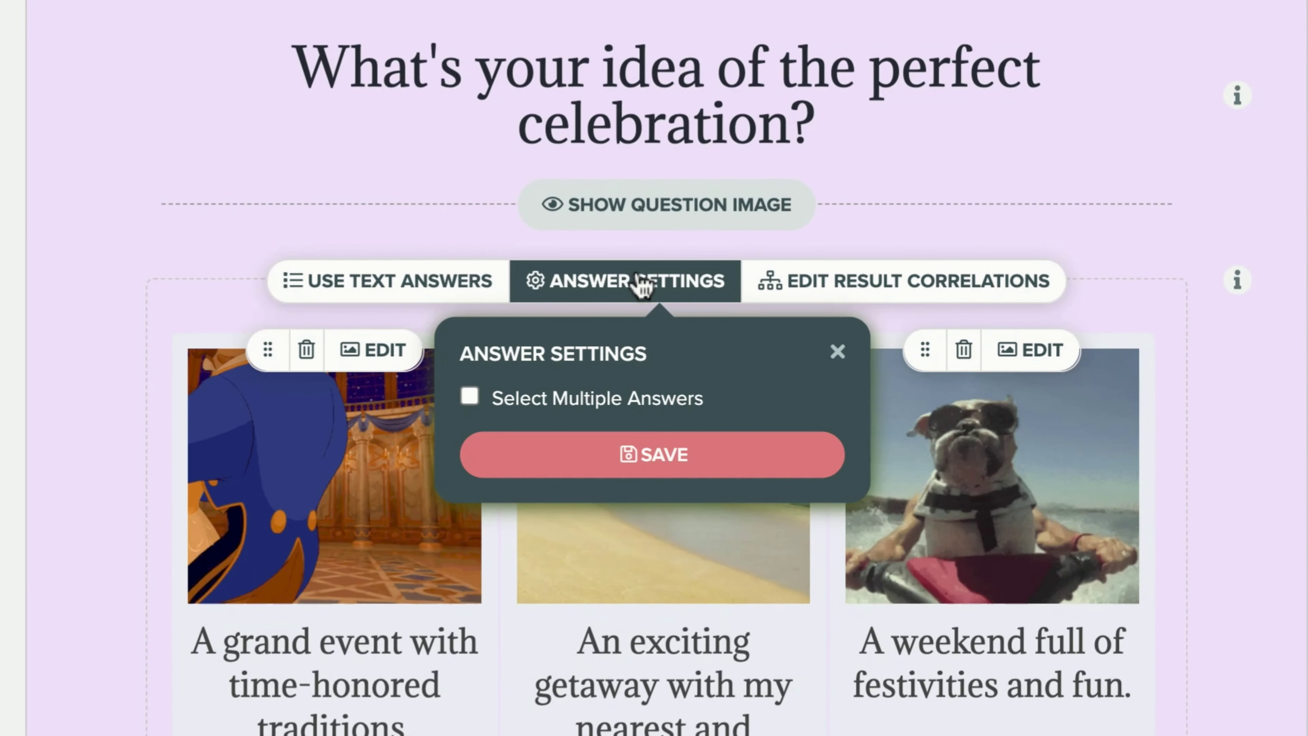
{"action": "left_click", "coordinate": [470, 397]}
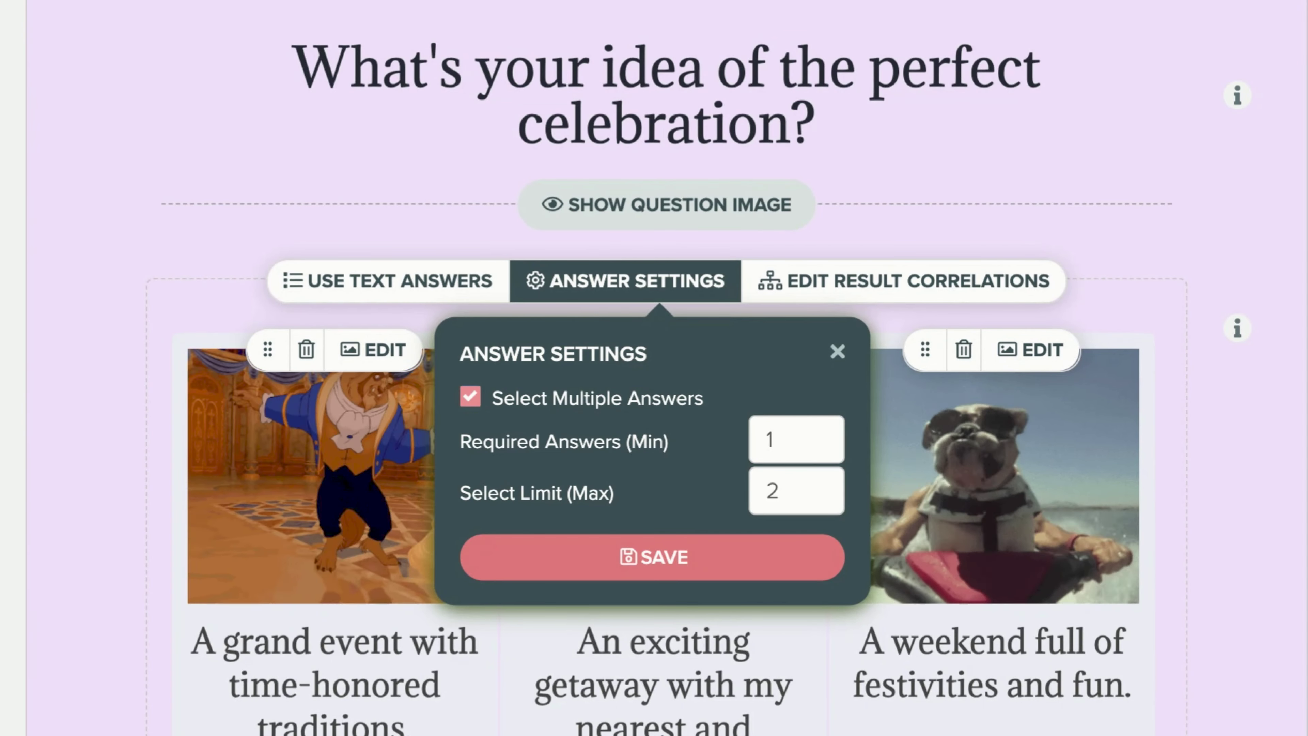
{"action": "left_click", "coordinate": [701, 553]}
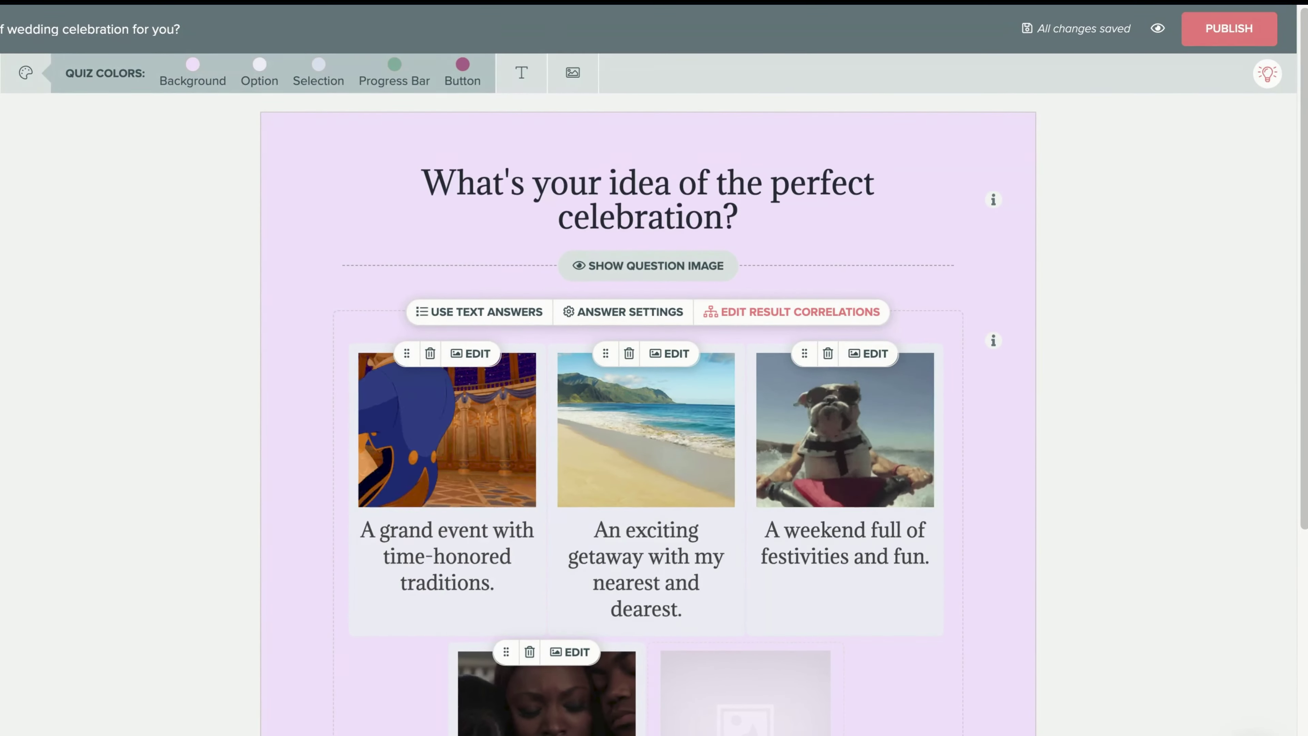
{"action": "left_click", "coordinate": [792, 312]}
Step: Link the festivities-and-fun answer to Adventurer, save correlations, and save the branching map
{"action": "left_click", "coordinate": [666, 234]}
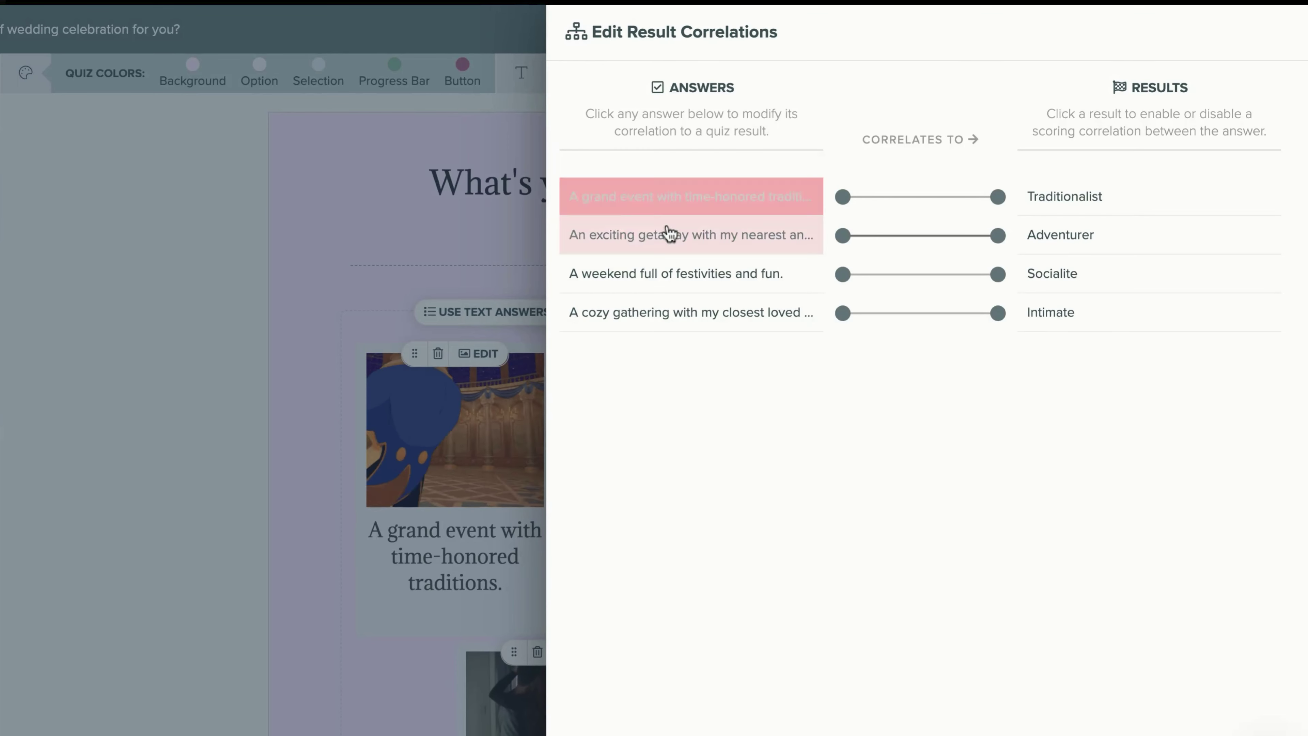
{"action": "left_click", "coordinate": [667, 274]}
{"action": "left_click", "coordinate": [1110, 229]}
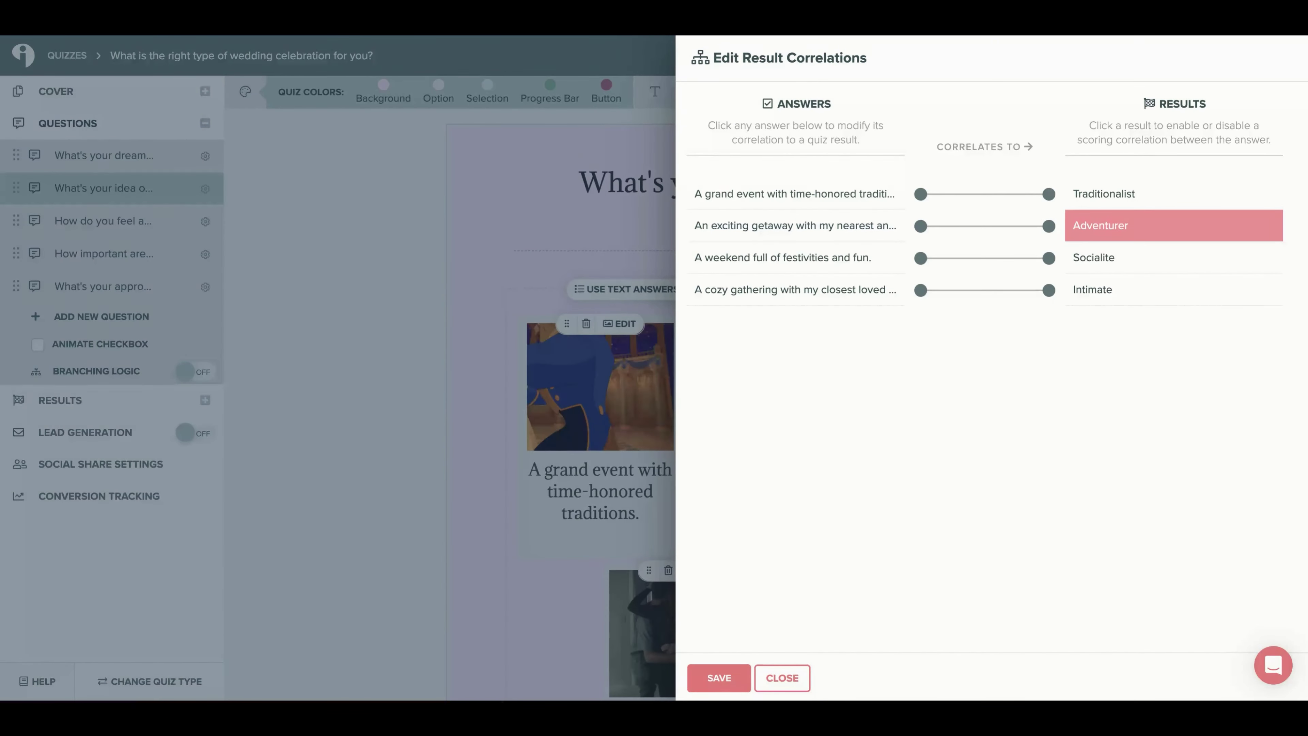
{"action": "left_click", "coordinate": [719, 678]}
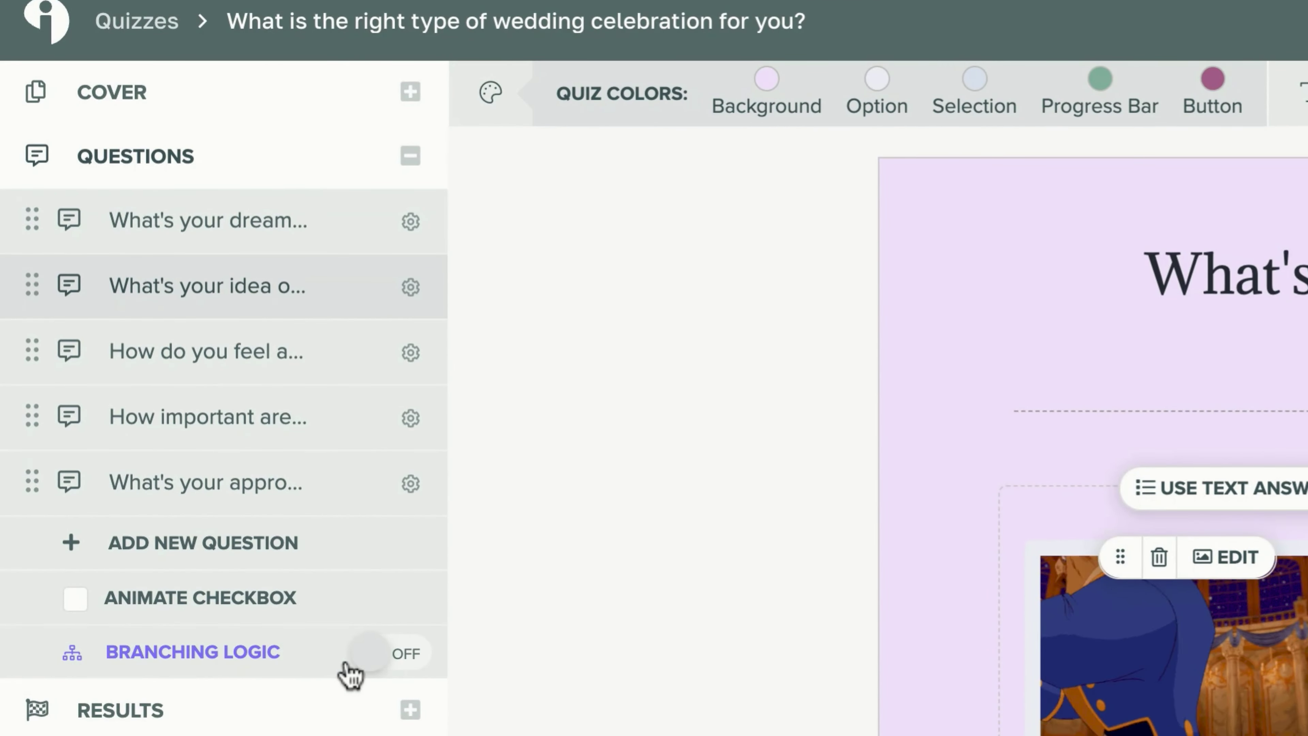
{"action": "left_click", "coordinate": [366, 653]}
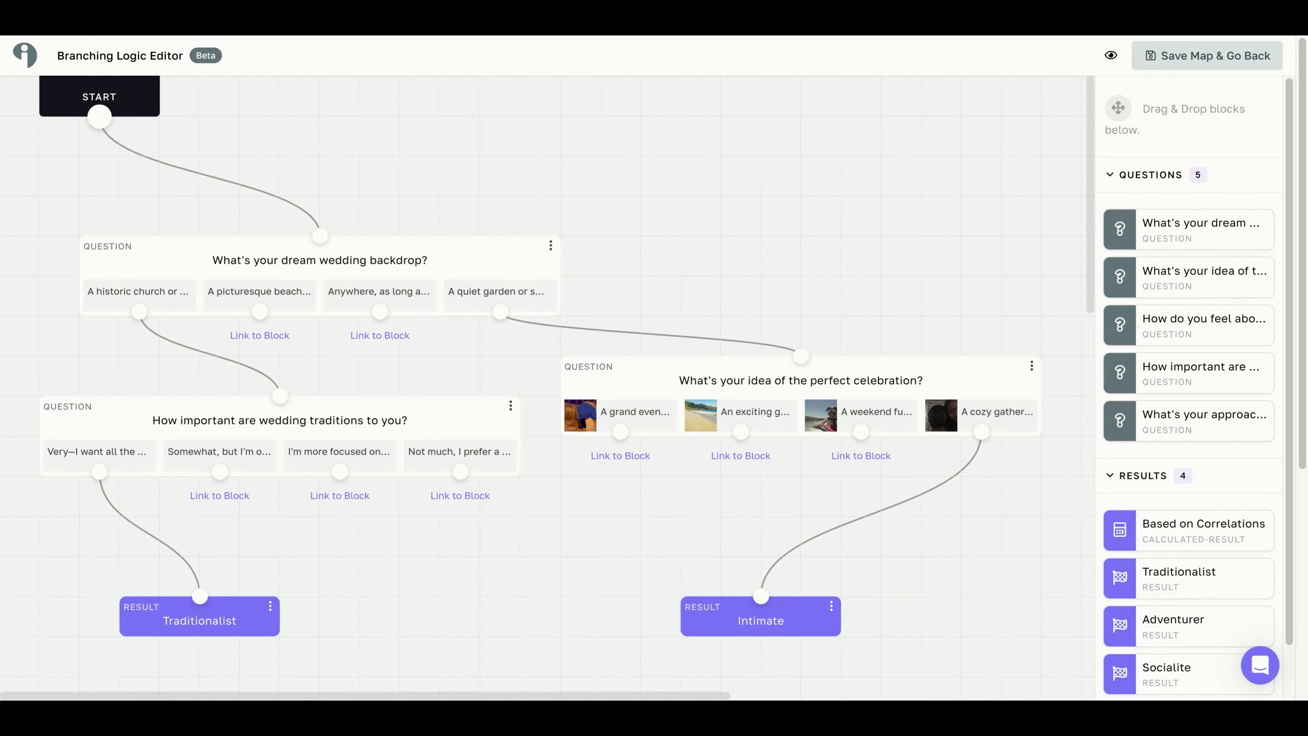
{"action": "left_click", "coordinate": [1228, 54]}
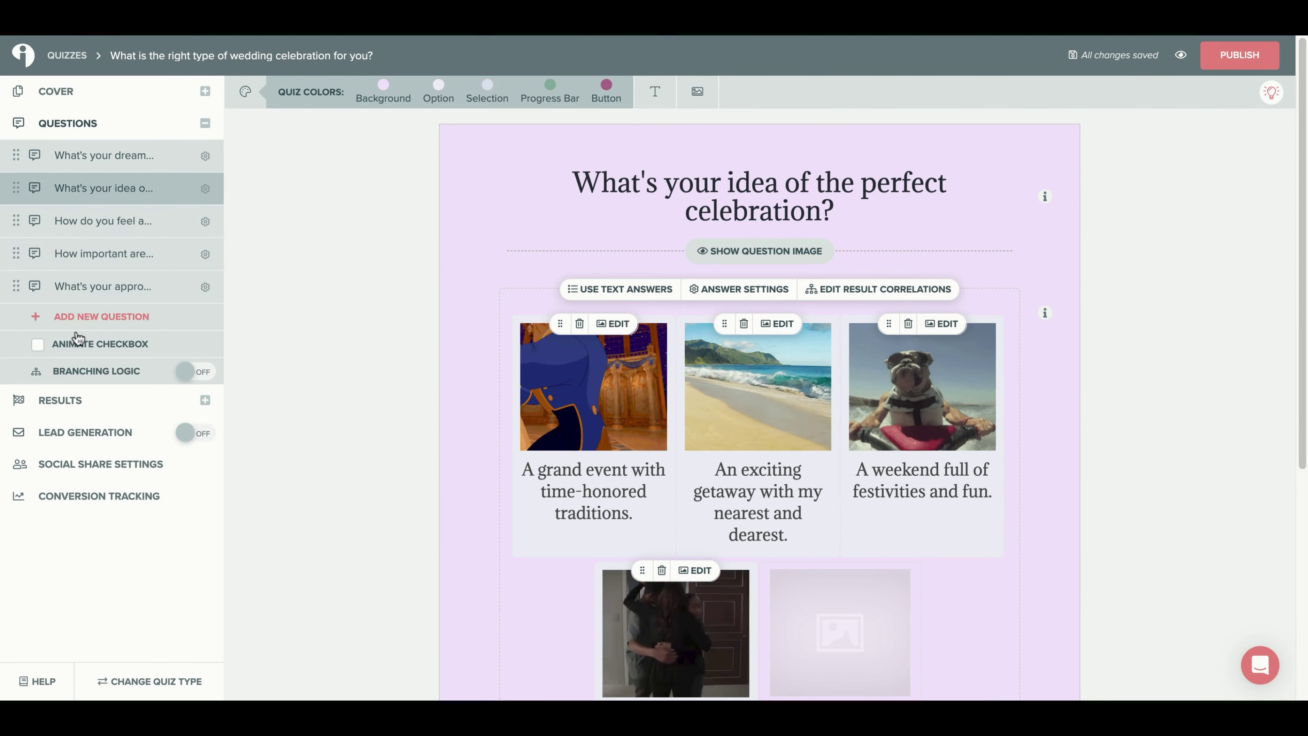
Step: Give the Traditionalist result the At Last video and a portrait inside its description
{"action": "left_click", "coordinate": [81, 402]}
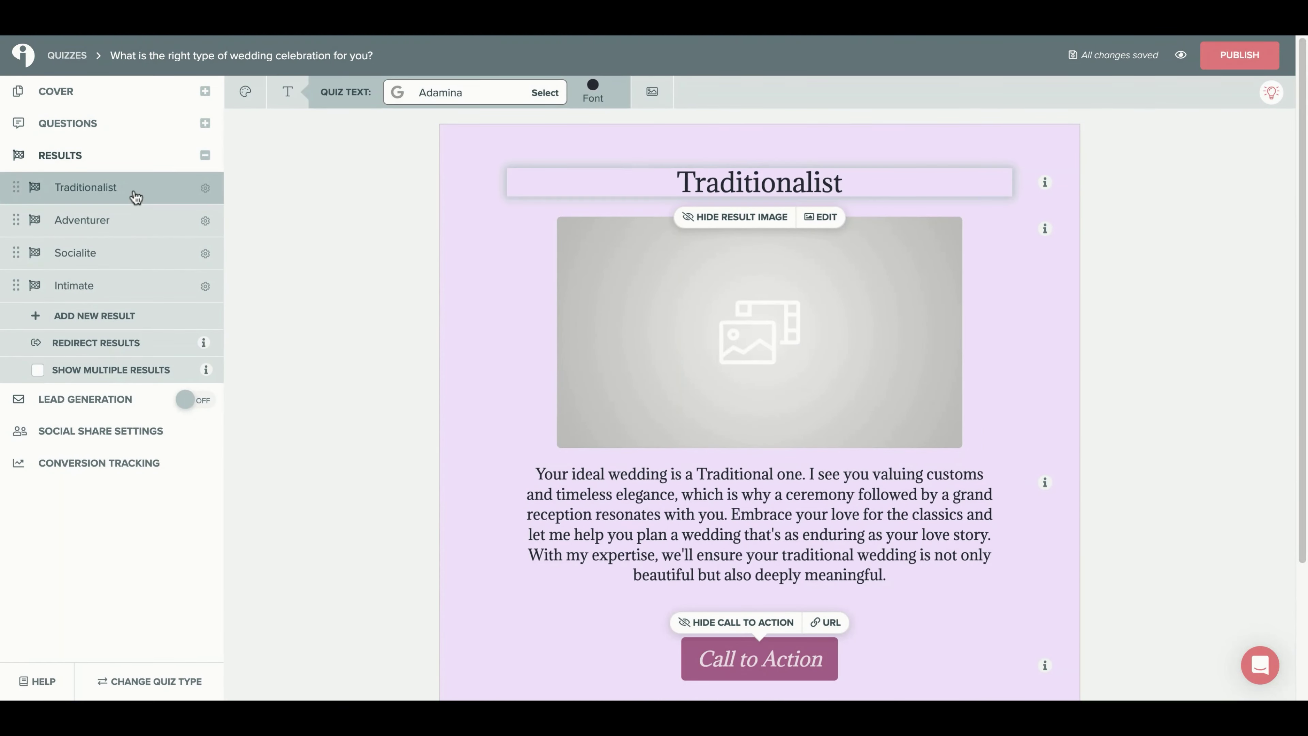
{"action": "left_click", "coordinate": [690, 354]}
{"action": "left_click", "coordinate": [621, 82]}
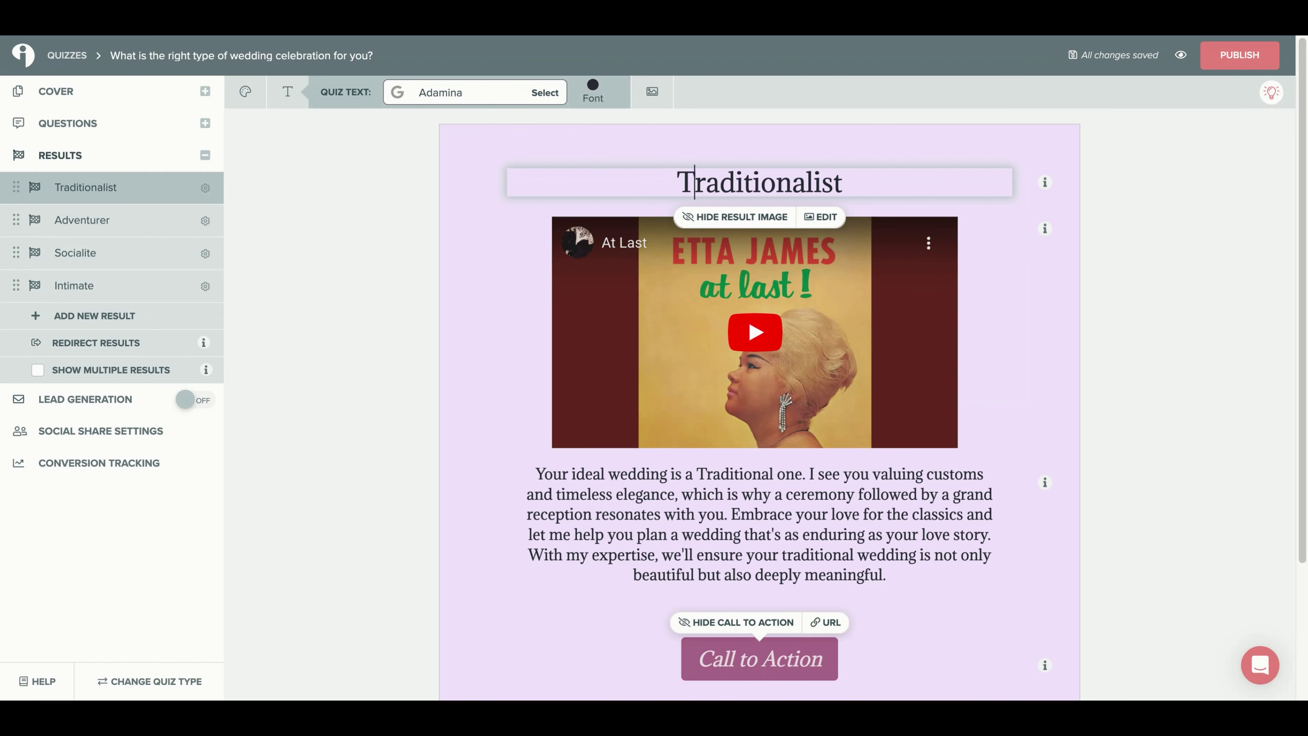
{"action": "left_click", "coordinate": [582, 534]}
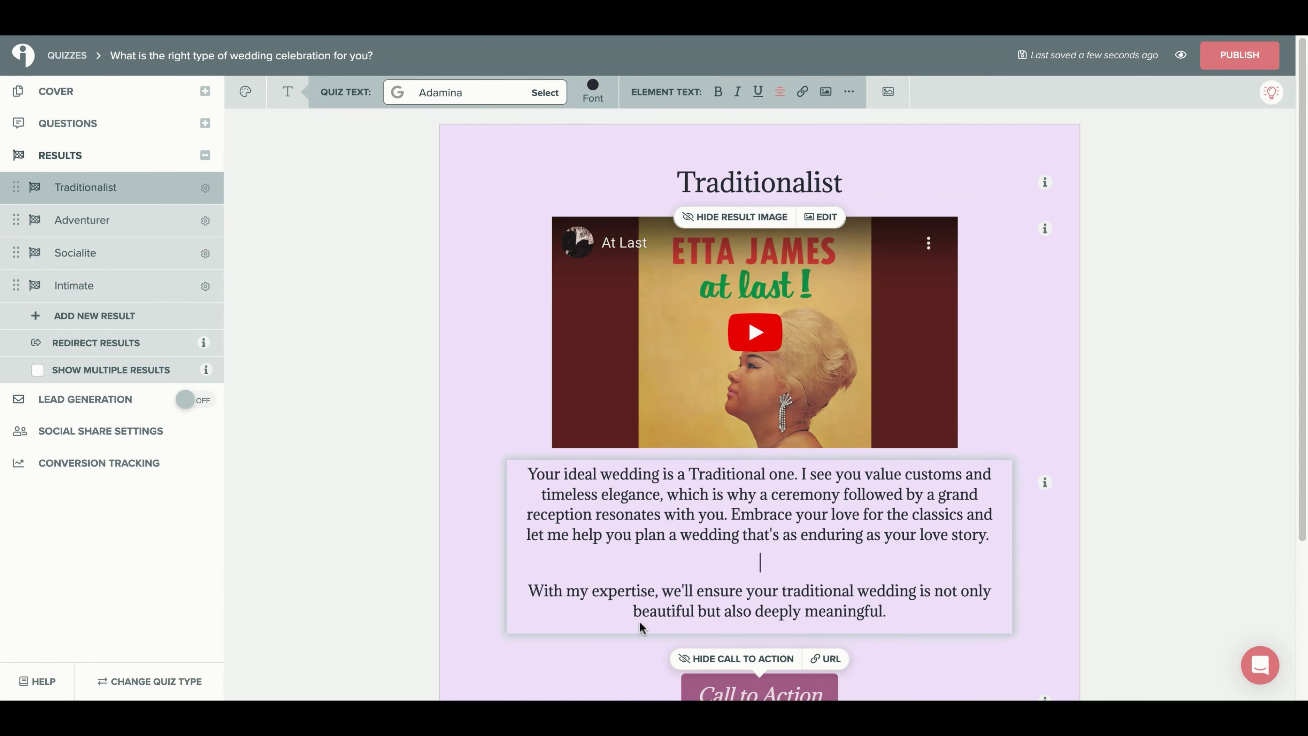
{"action": "left_click", "coordinate": [826, 92]}
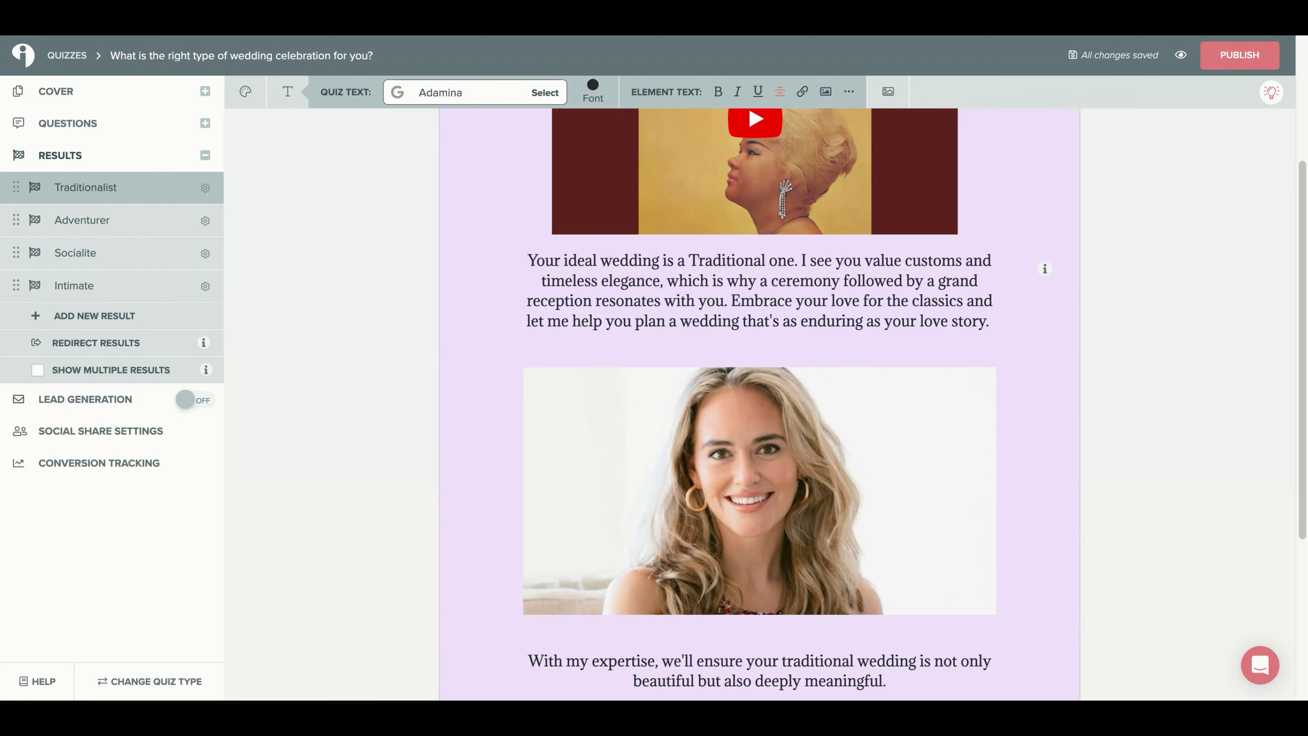
{"action": "scroll", "coordinate": [759, 402], "scroll_direction": "down", "scroll_amount": 5}
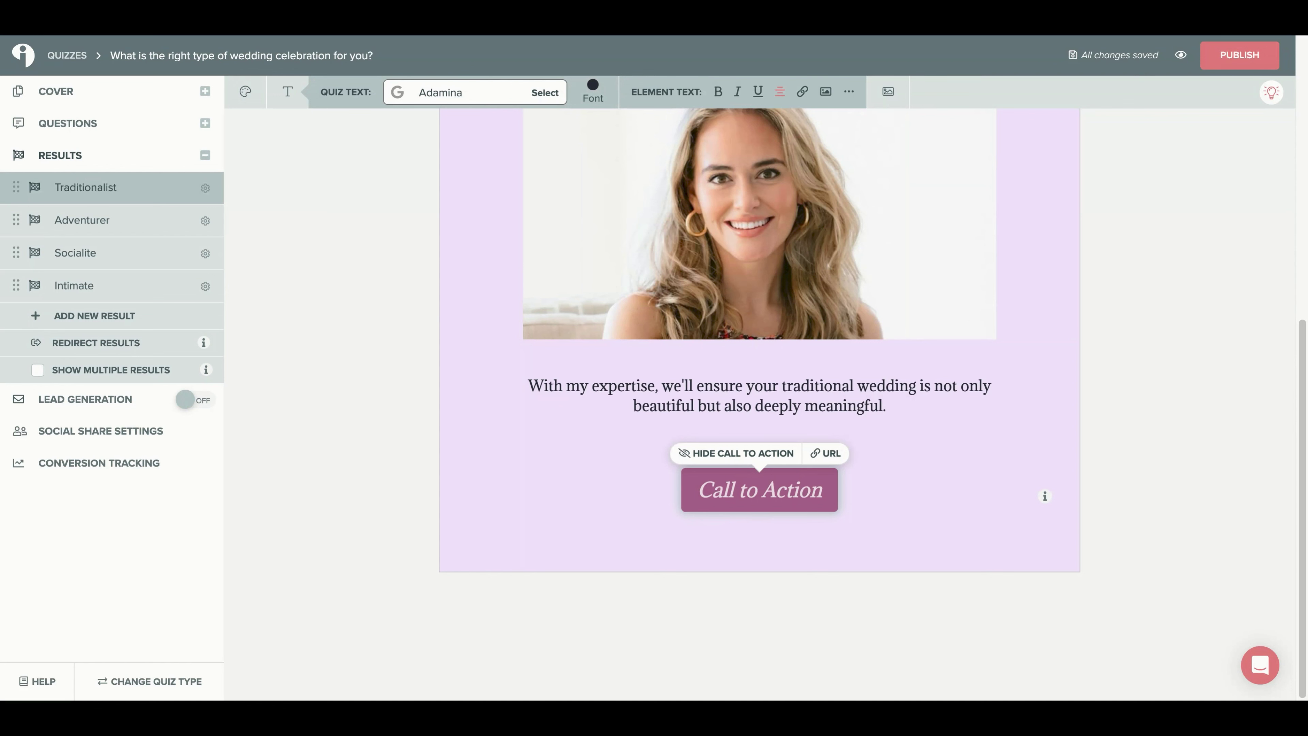
Step: Replace the call-to-action button wording with pasted text, then hide the call-to-action button
{"action": "key", "text": "ctrl+a"}
{"action": "key", "text": "BackSpace"}
{"action": "type", "text": "Check out my website!"}
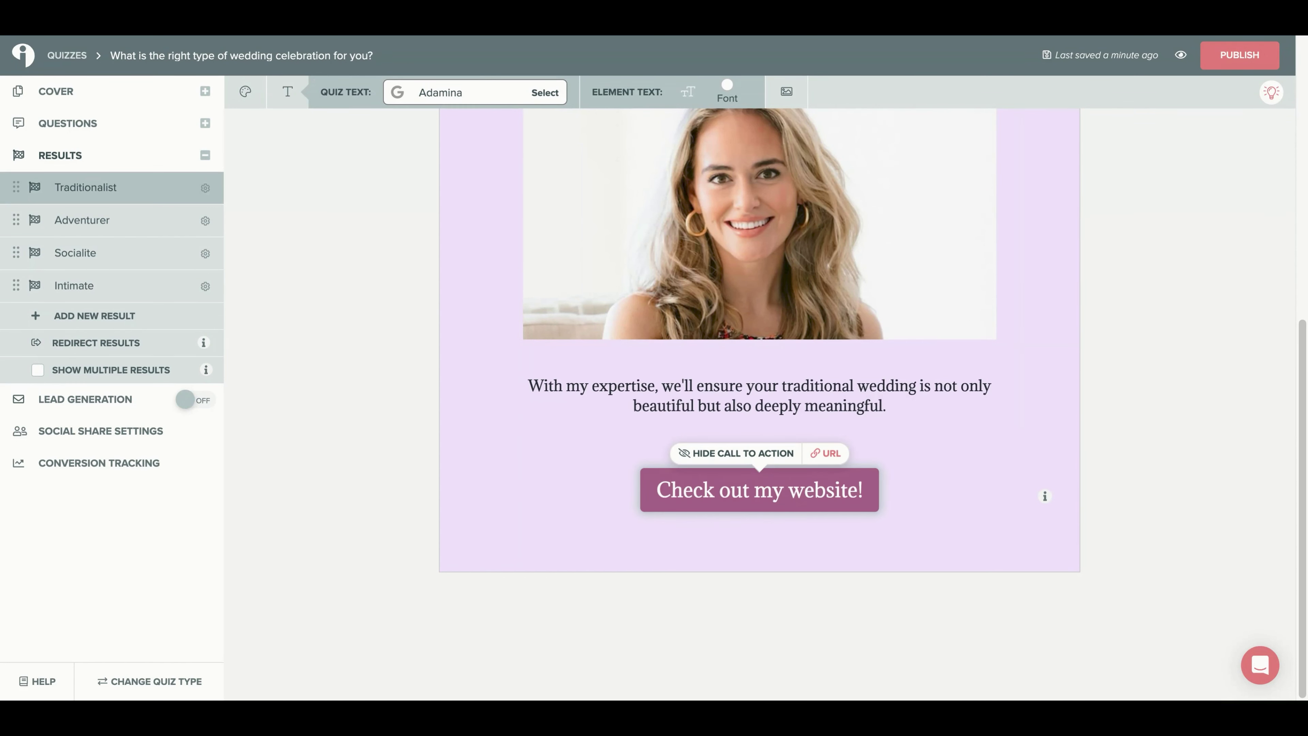
{"action": "left_click", "coordinate": [826, 453]}
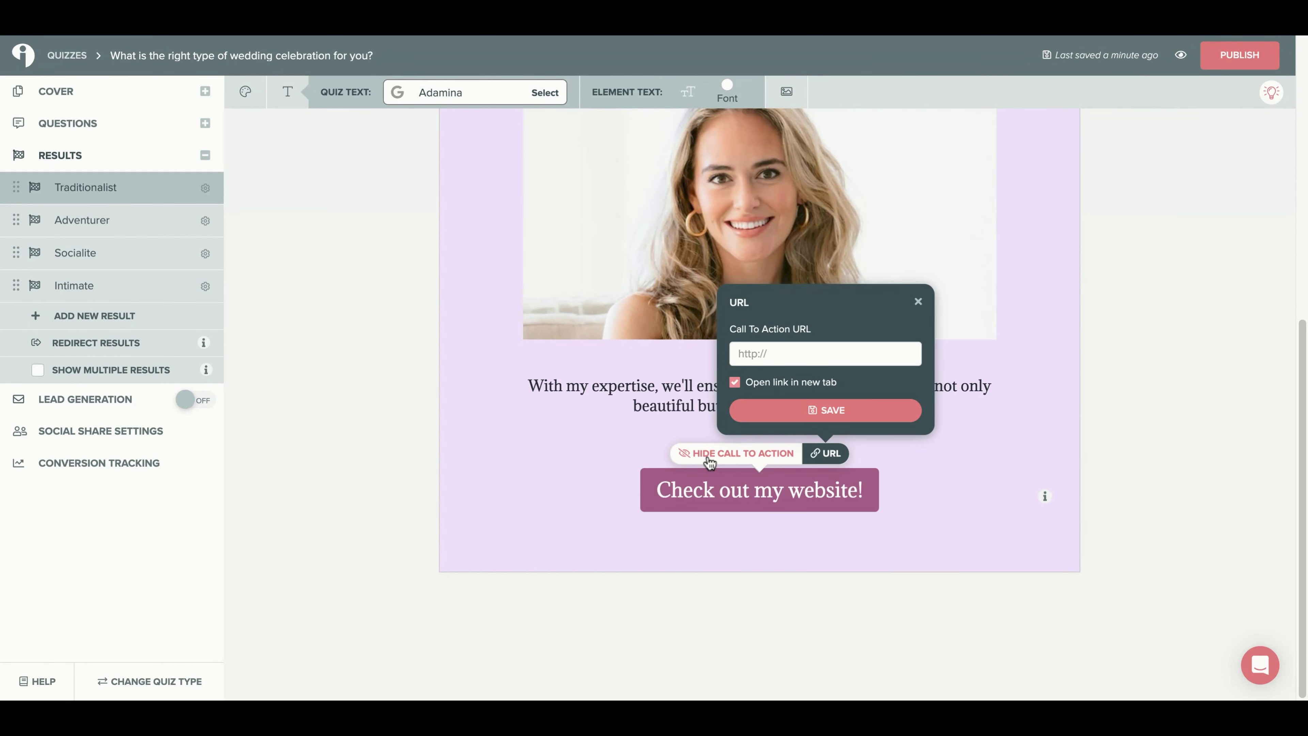
{"action": "left_click", "coordinate": [744, 453]}
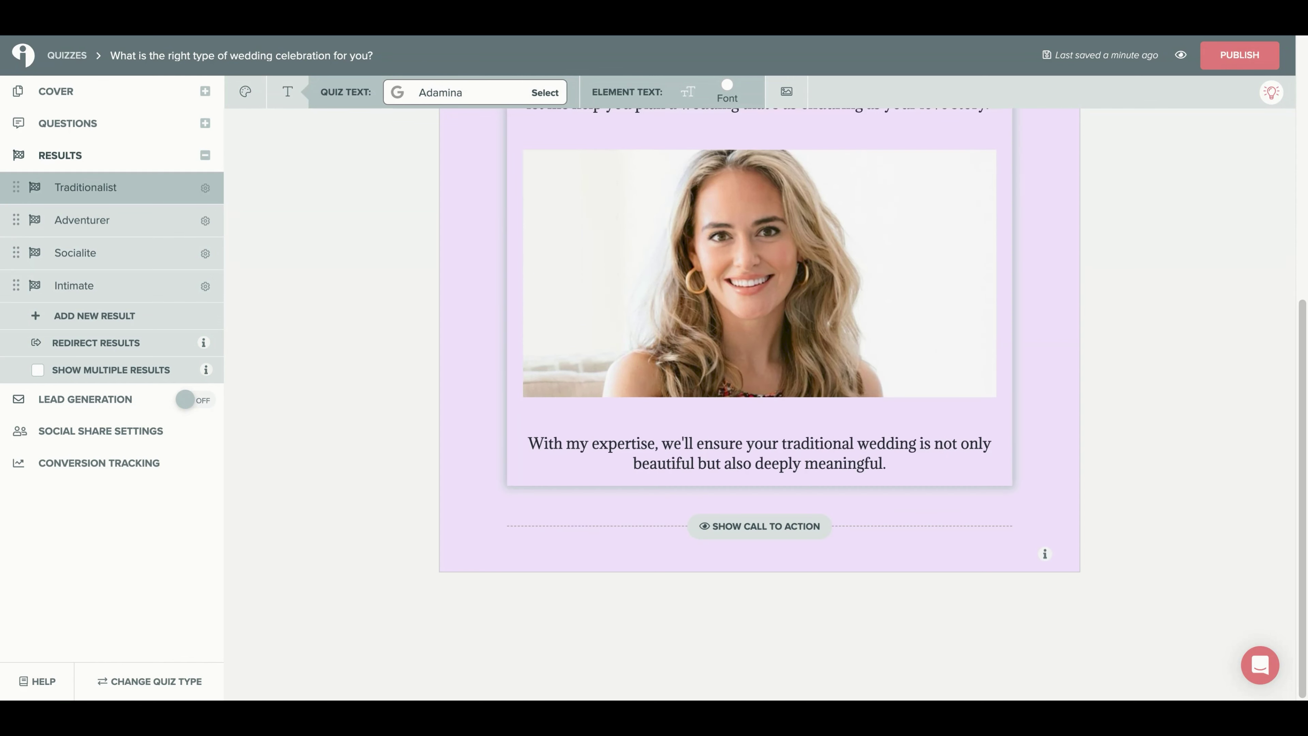
{"action": "left_click", "coordinate": [120, 355]}
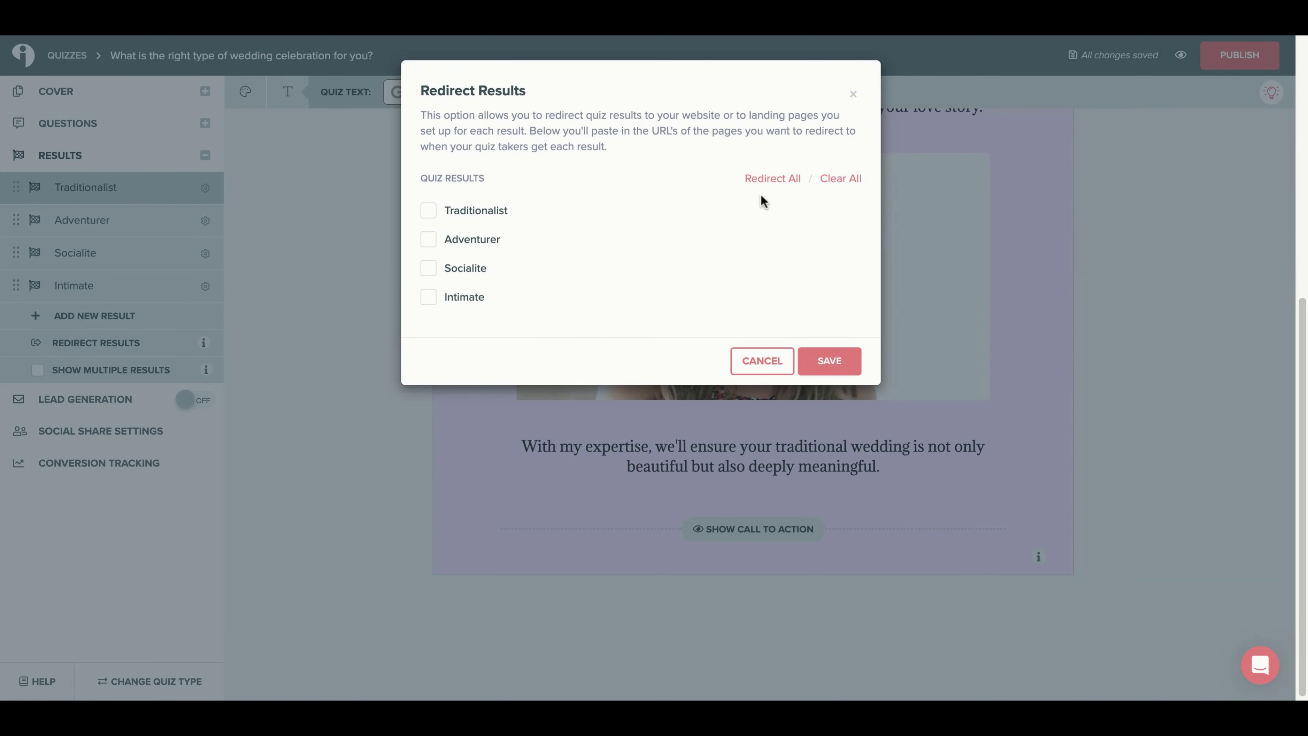
Step: Redirect all four results to web addresses and turn on Show Multiple Results
{"action": "left_click", "coordinate": [766, 179]}
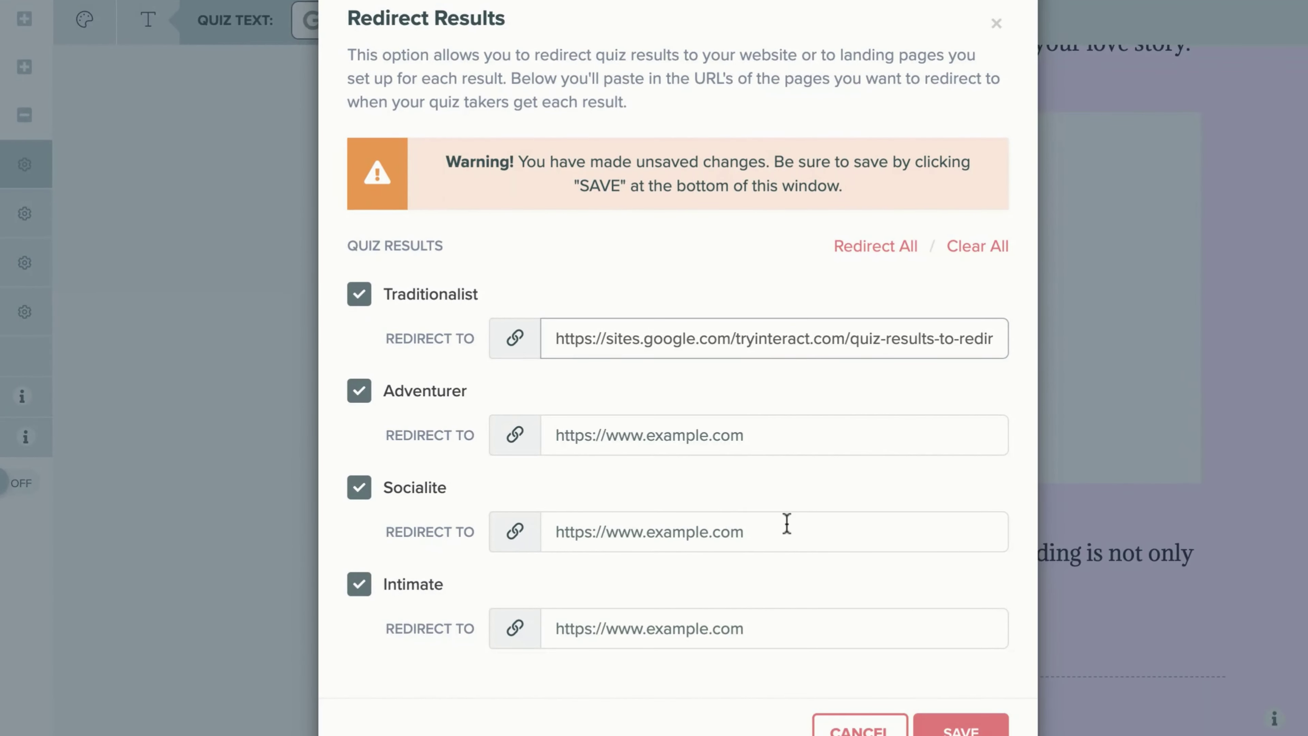
{"action": "left_click", "coordinate": [956, 728]}
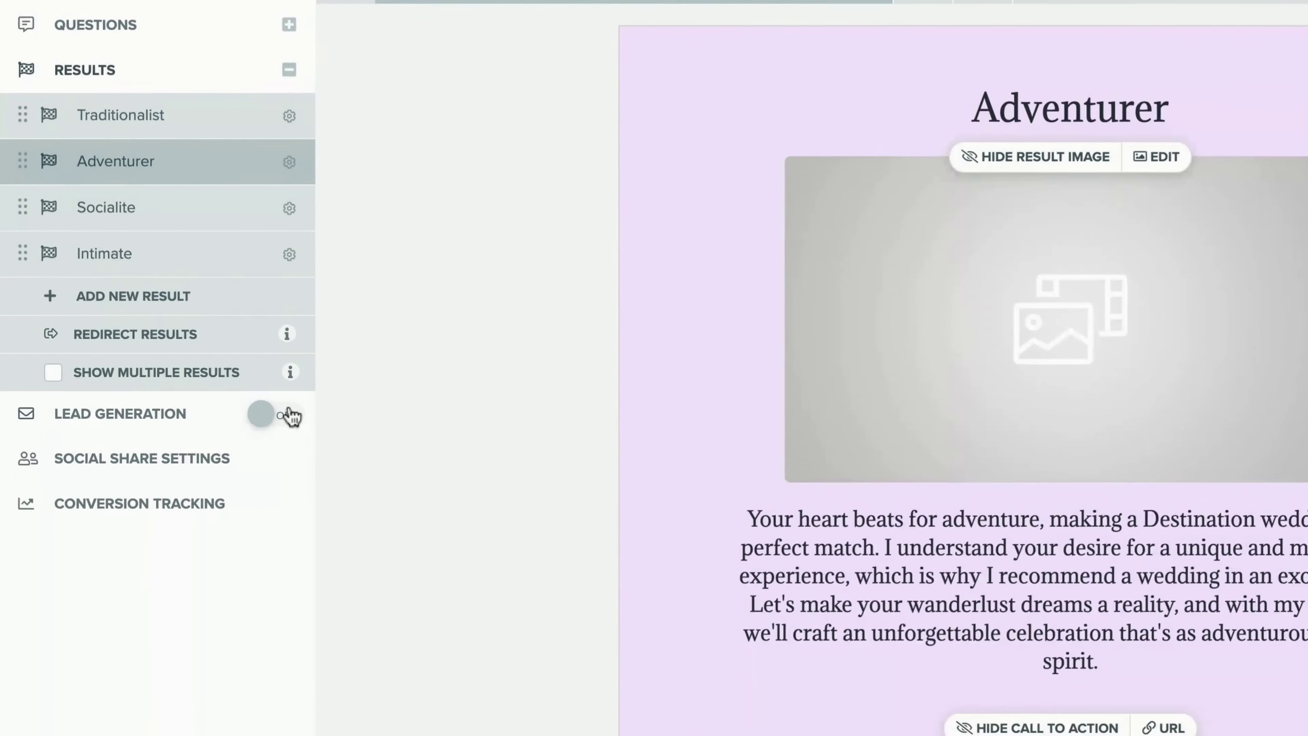
{"action": "left_click", "coordinate": [175, 381]}
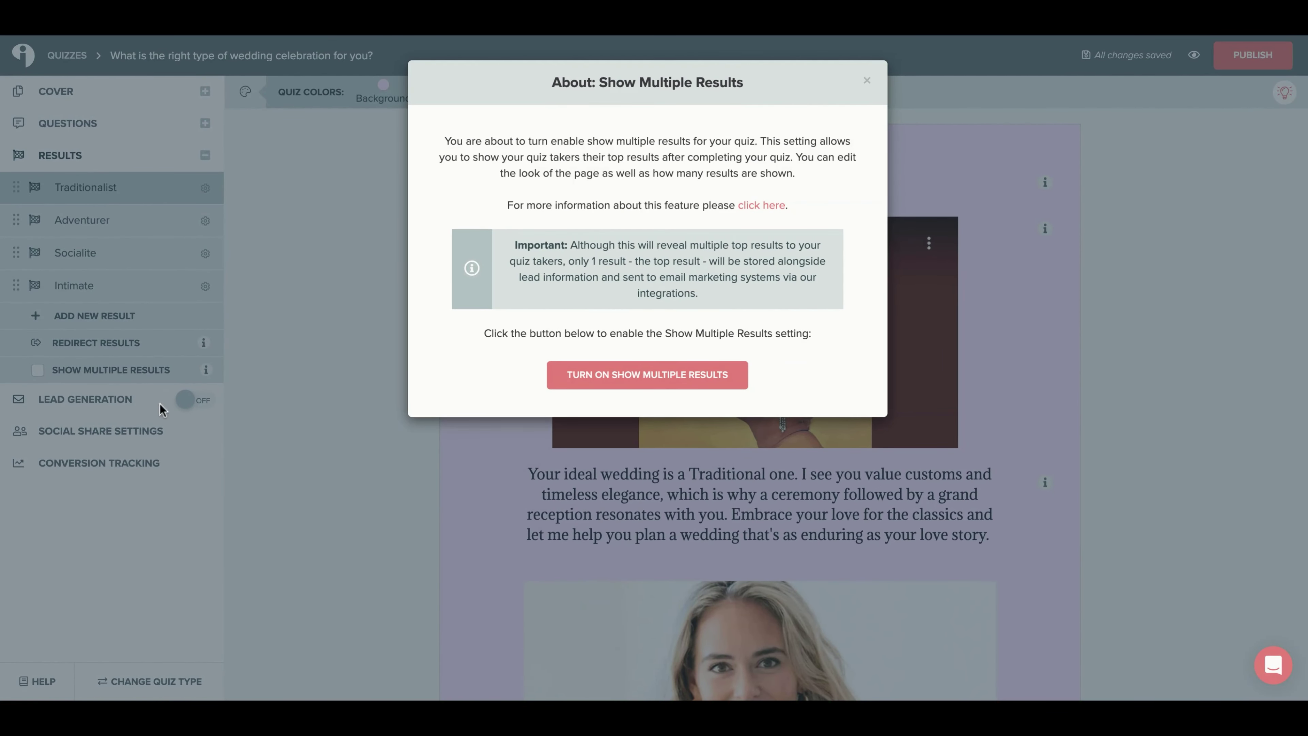
{"action": "left_click", "coordinate": [553, 378]}
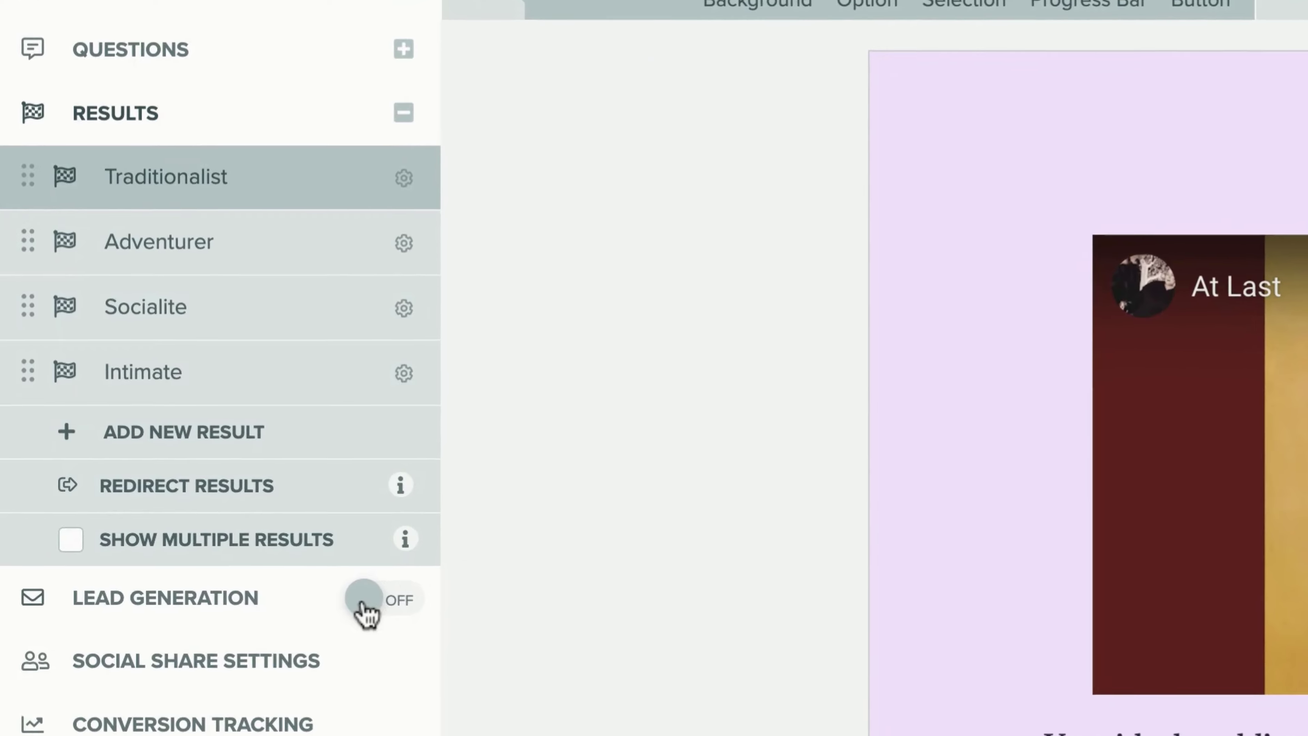
{"action": "left_click", "coordinate": [185, 401]}
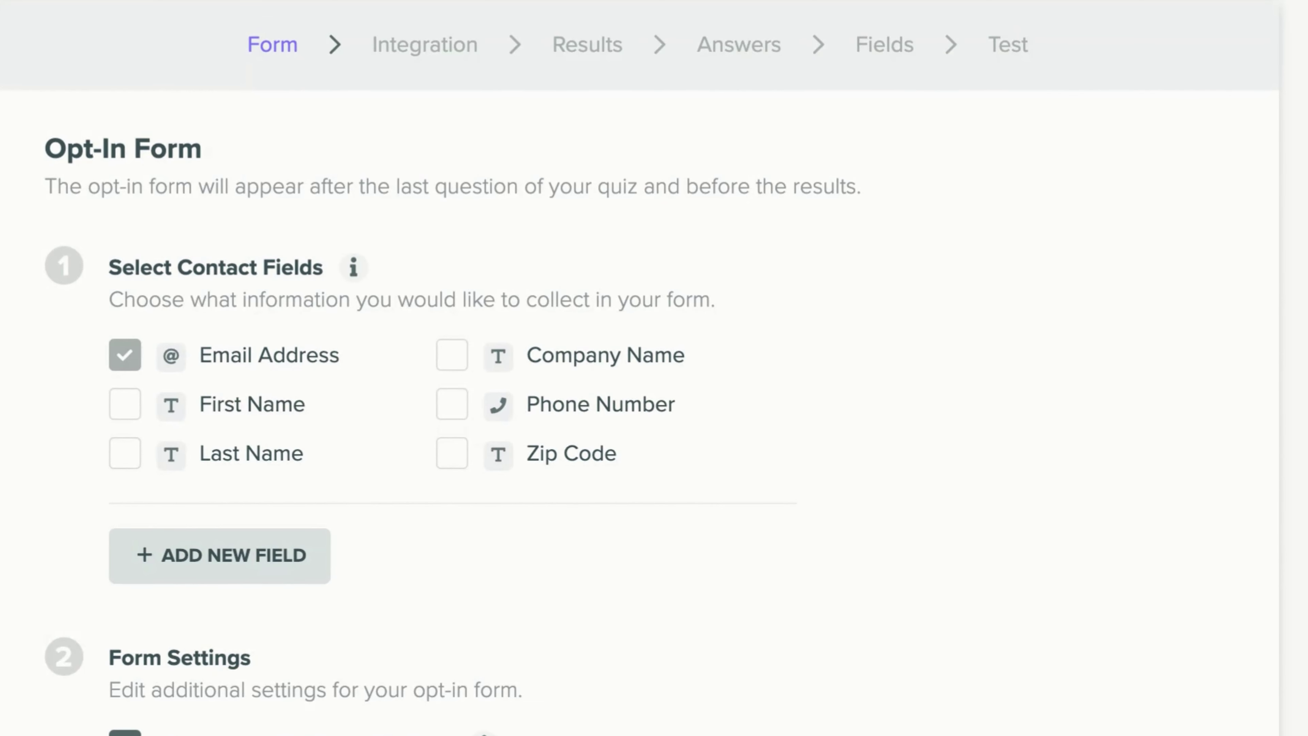
Step: Add First Name to the opt-in form, disallow skipping it, and save and continue
{"action": "left_click", "coordinate": [124, 405]}
{"action": "scroll", "coordinate": [757, 361], "scroll_direction": "down", "scroll_amount": 5}
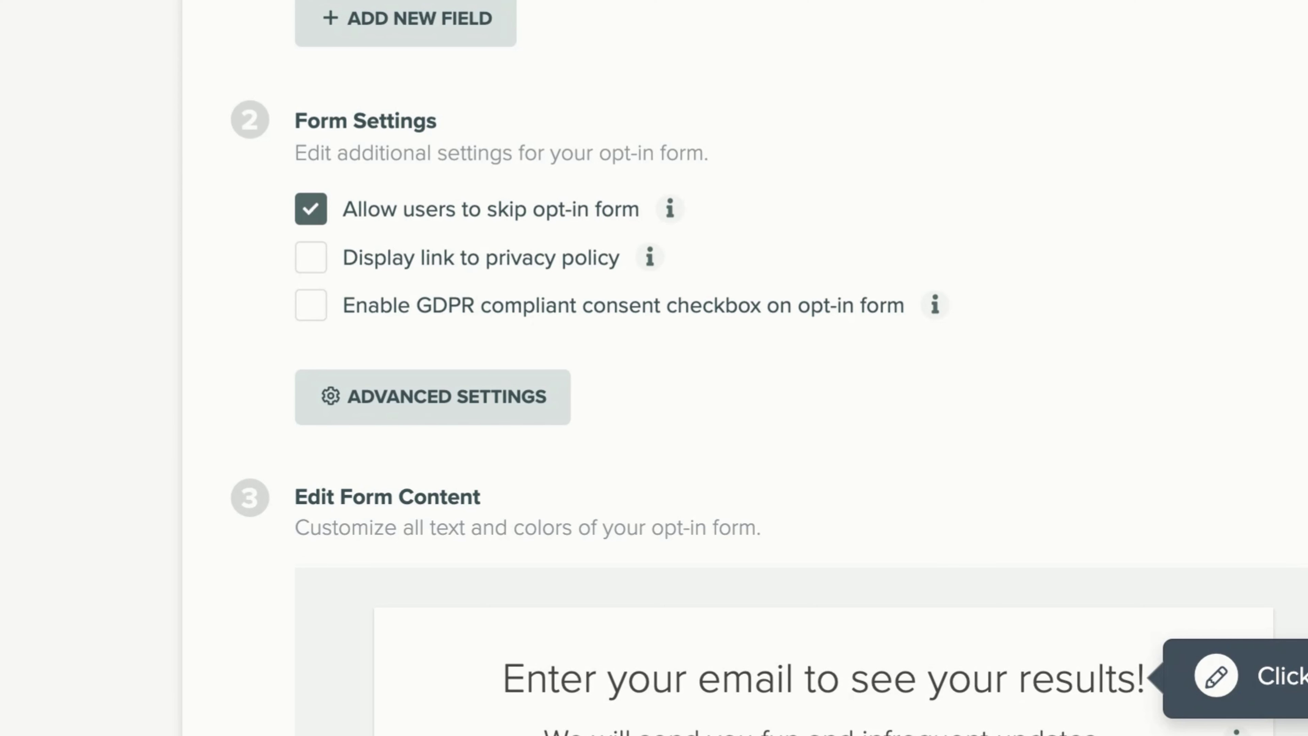
{"action": "left_click", "coordinate": [313, 210]}
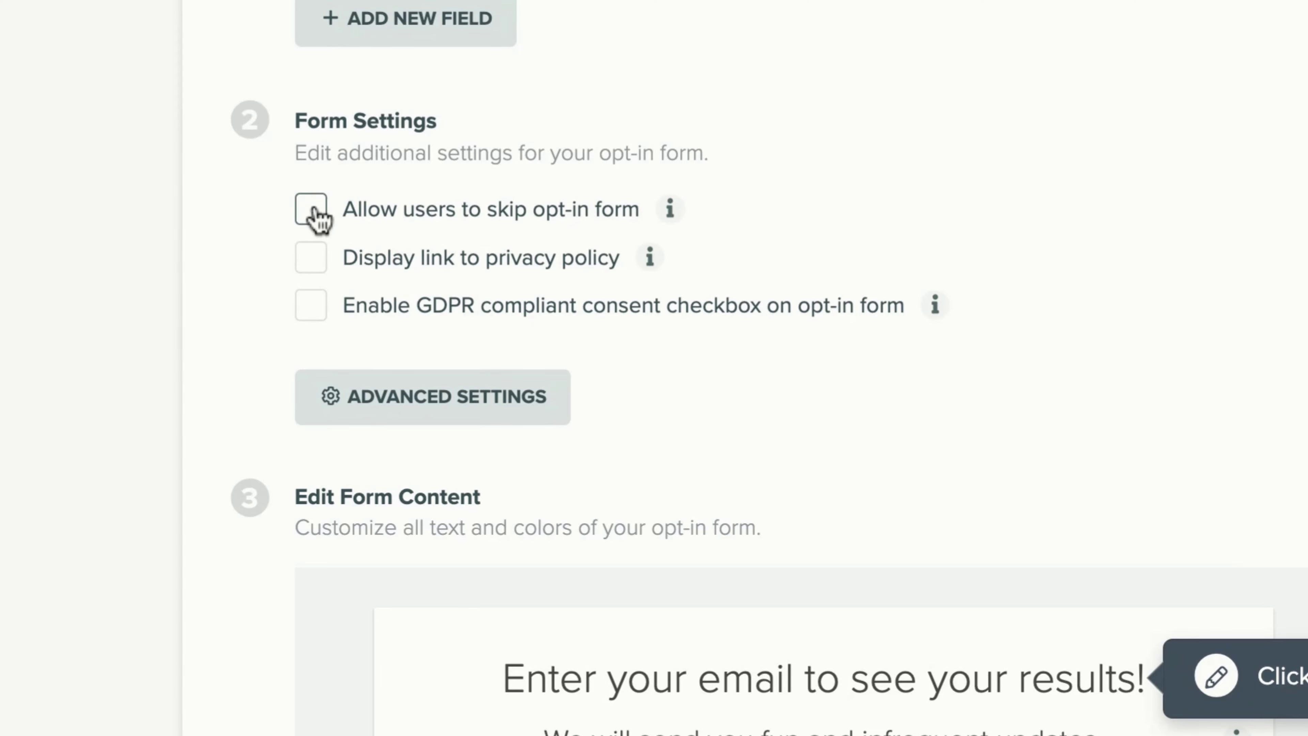
{"action": "scroll", "coordinate": [316, 214], "scroll_direction": "down", "scroll_amount": 5}
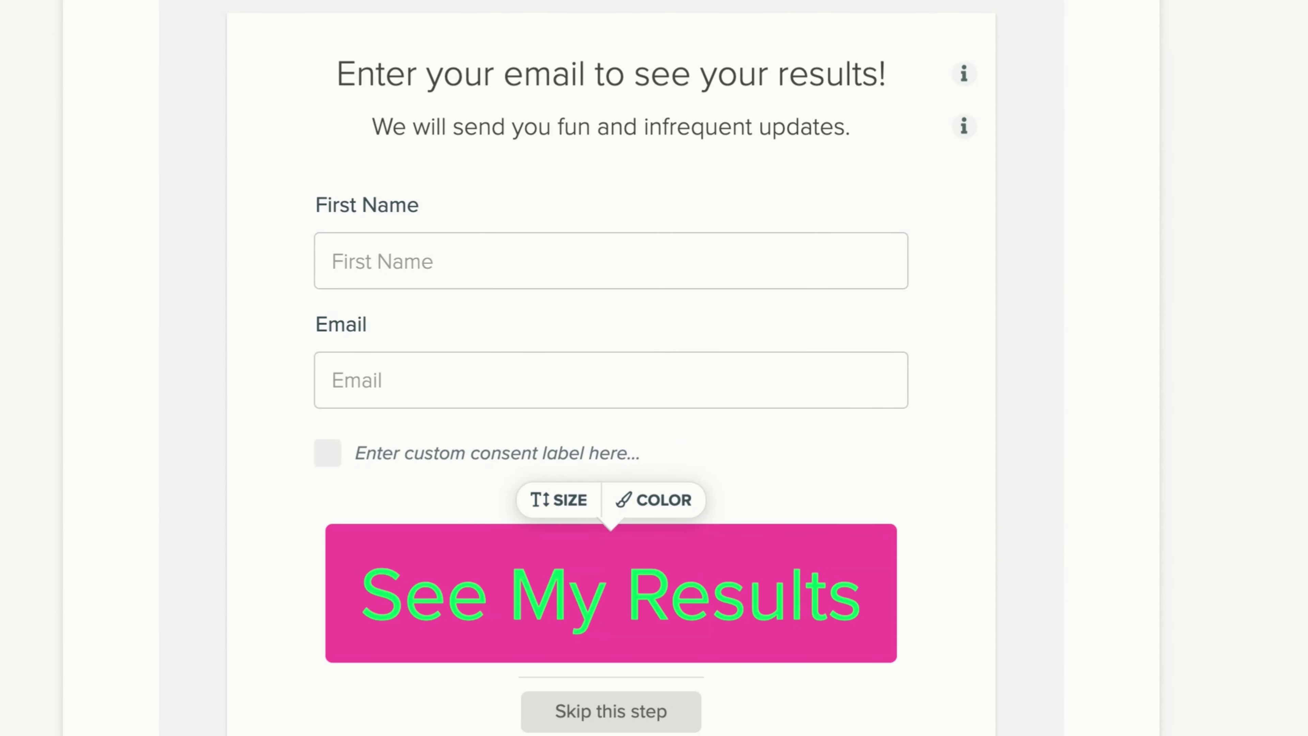
{"action": "scroll", "coordinate": [1005, 646], "scroll_direction": "down", "scroll_amount": 3}
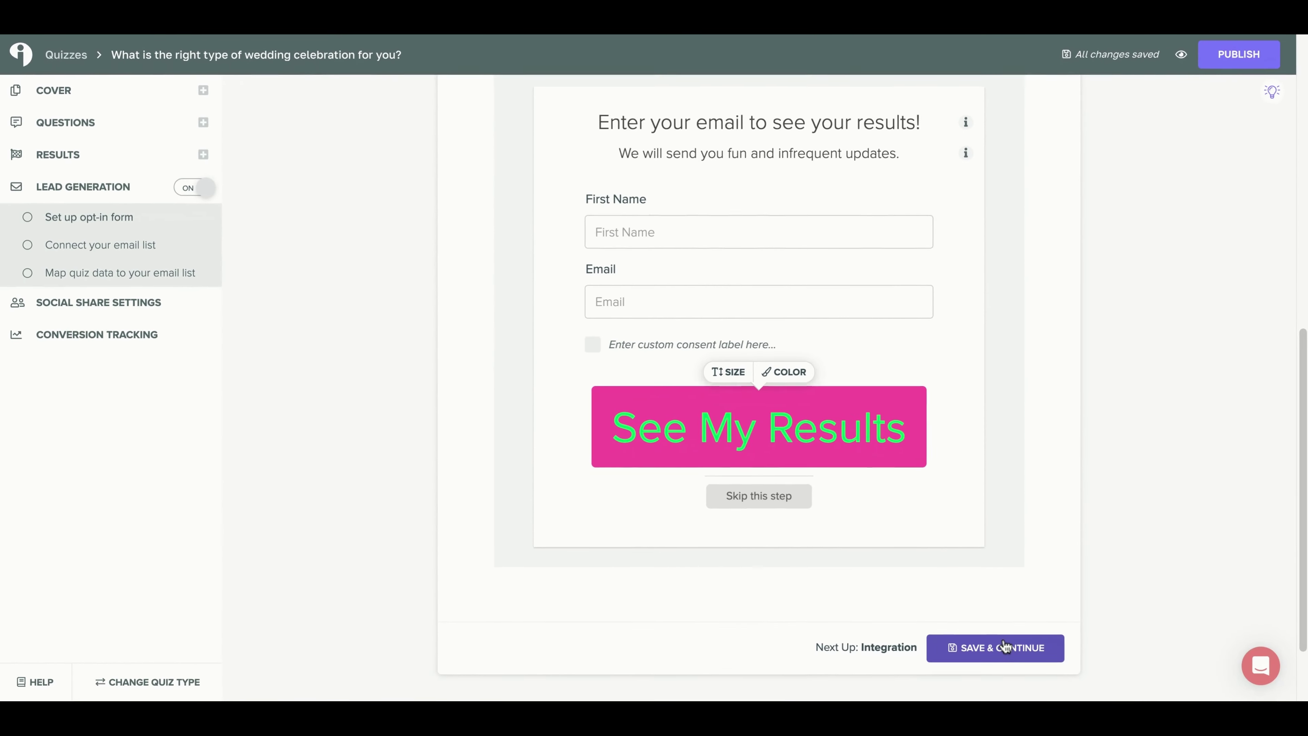
{"action": "left_click", "coordinate": [1004, 647]}
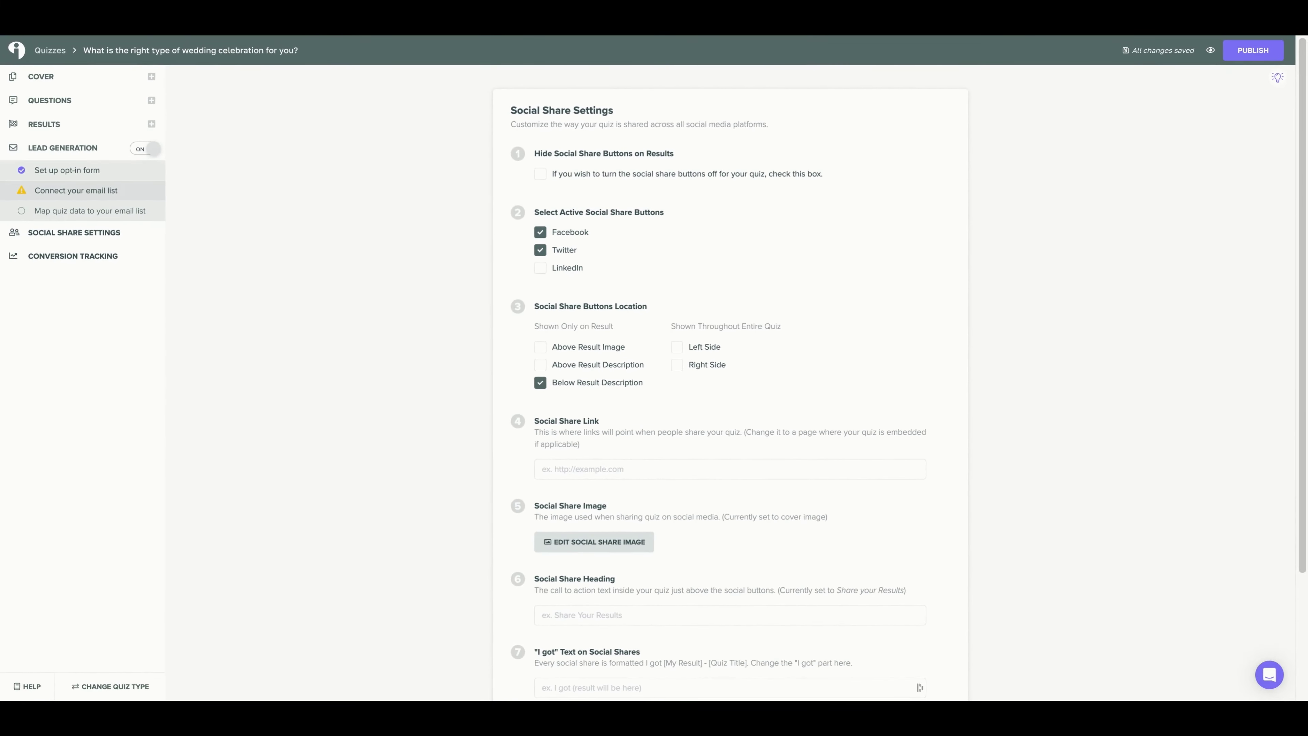
Step: Browse conversion tracking and the Facebook Ad option, then enter elitebizcoaching.com as the website URL
{"action": "left_click", "coordinate": [96, 260]}
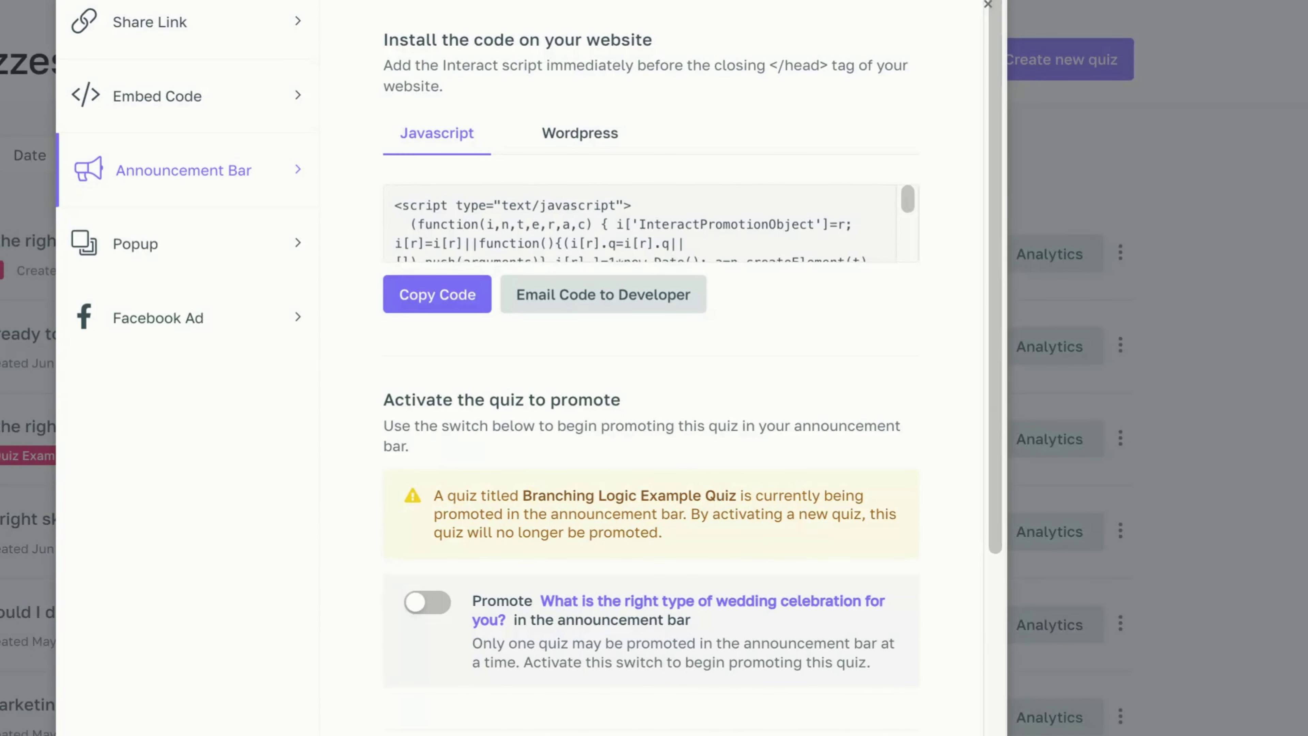
{"action": "left_click", "coordinate": [161, 317]}
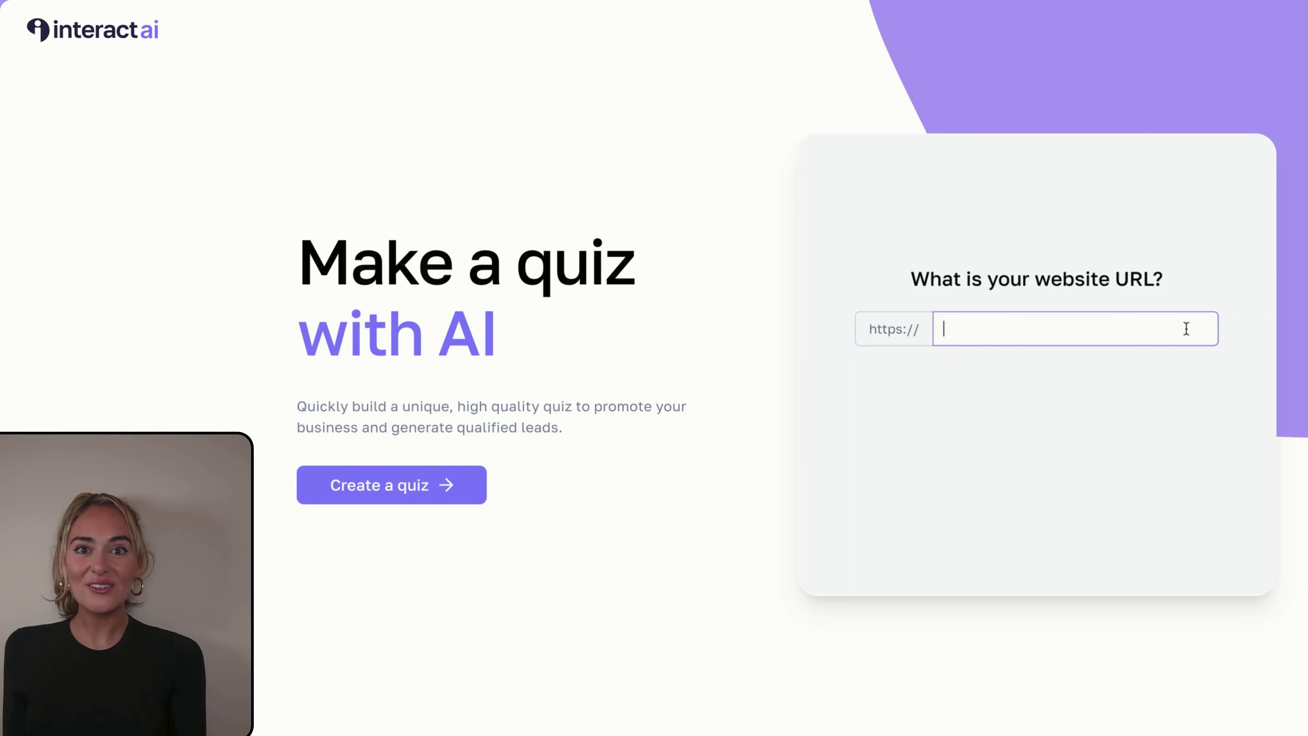
{"action": "type", "text": "elitebizcoaching.c"}
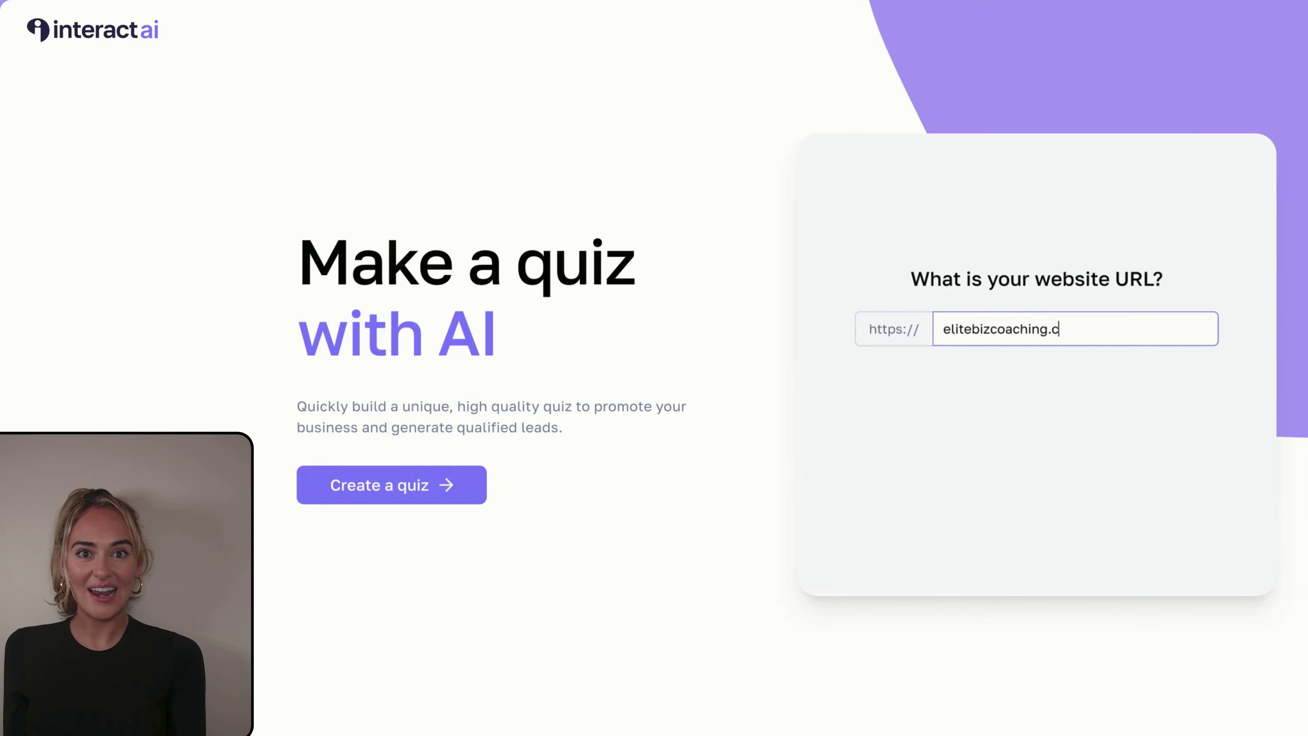